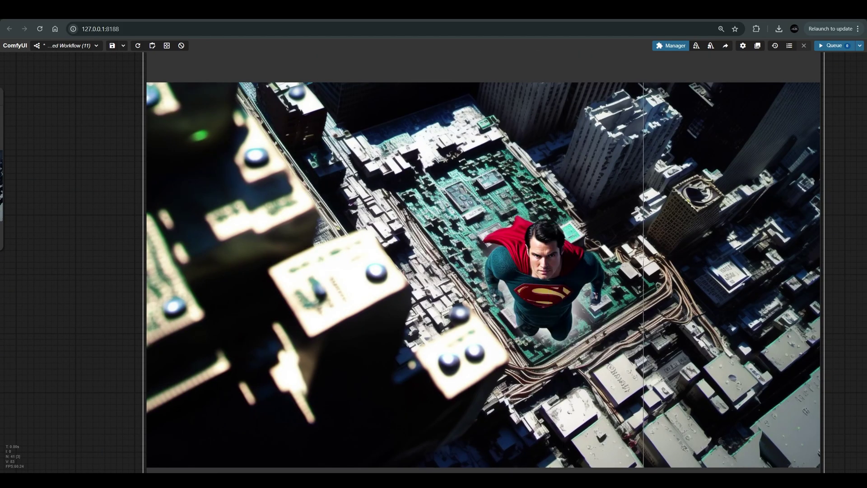
Zoom and pan around the depth Preview Image node to show the example results
{"action": "scroll", "coordinate": [643, 257], "scroll_direction": "up", "scroll_amount": 6}
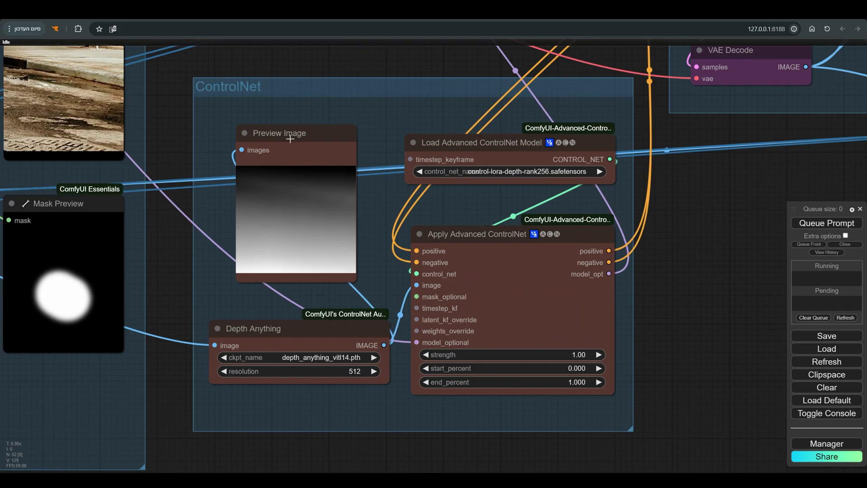
{"action": "left_click", "coordinate": [290, 131]}
{"action": "scroll", "coordinate": [328, 208], "scroll_direction": "down", "scroll_amount": 3}
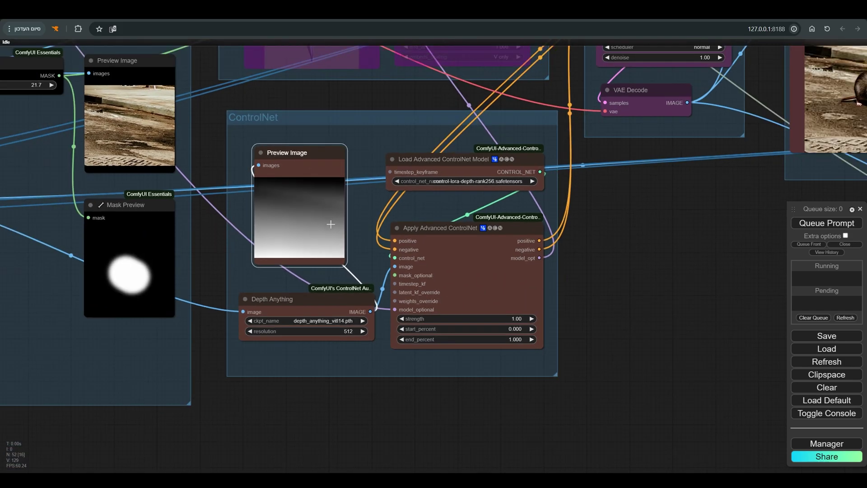
{"action": "scroll", "coordinate": [340, 200], "scroll_direction": "down", "scroll_amount": 3}
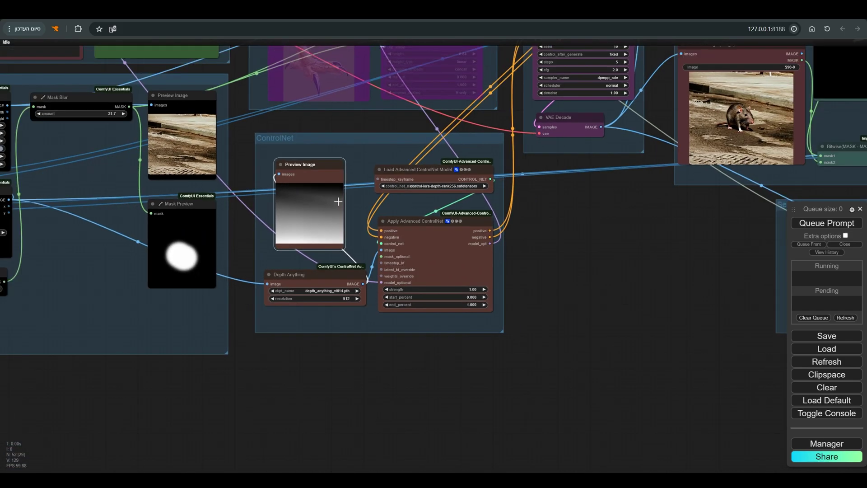
{"action": "left_click_drag", "start_coordinate": [581, 199], "coordinate": [195, 353]}
{"action": "scroll", "coordinate": [409, 283], "scroll_direction": "down", "scroll_amount": 4}
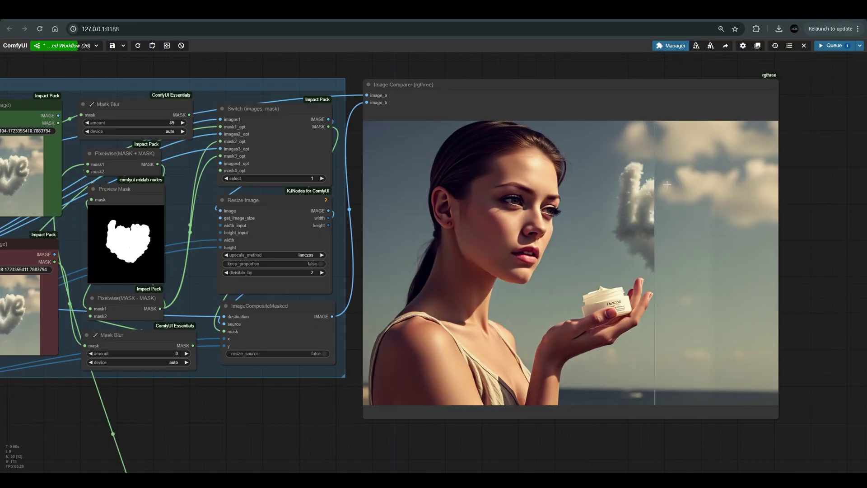
{"action": "scroll", "coordinate": [730, 195], "scroll_direction": "up", "scroll_amount": 4}
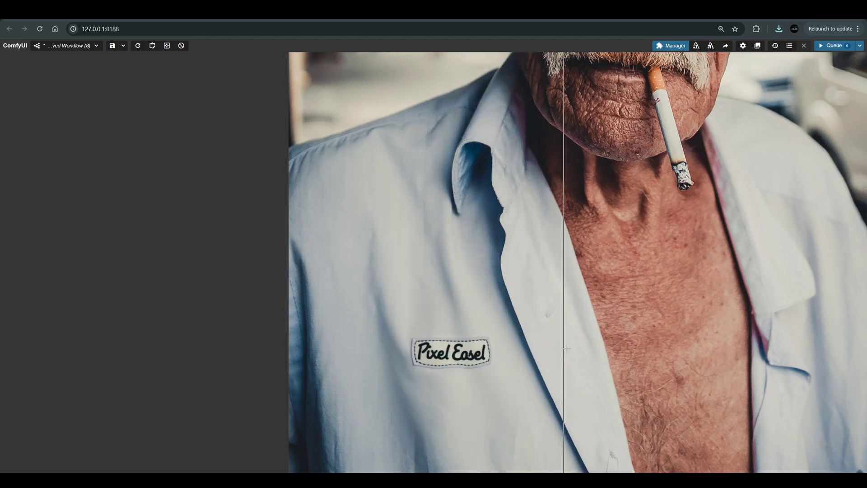
{"action": "scroll", "coordinate": [579, 342], "scroll_direction": "down", "scroll_amount": 10}
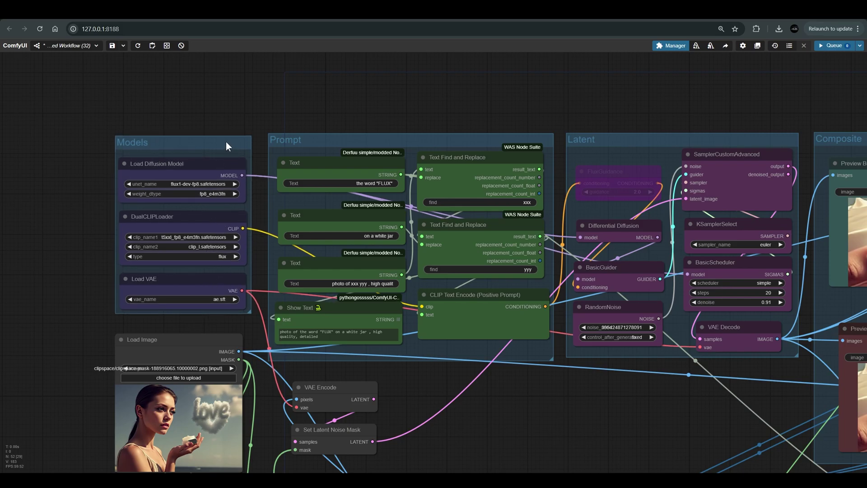
Zoom in on the Load Image node's photo of the woman holding the cream jar
{"action": "scroll", "coordinate": [360, 126], "scroll_direction": "down", "scroll_amount": 3}
{"action": "scroll", "coordinate": [361, 131], "scroll_direction": "down", "scroll_amount": 2}
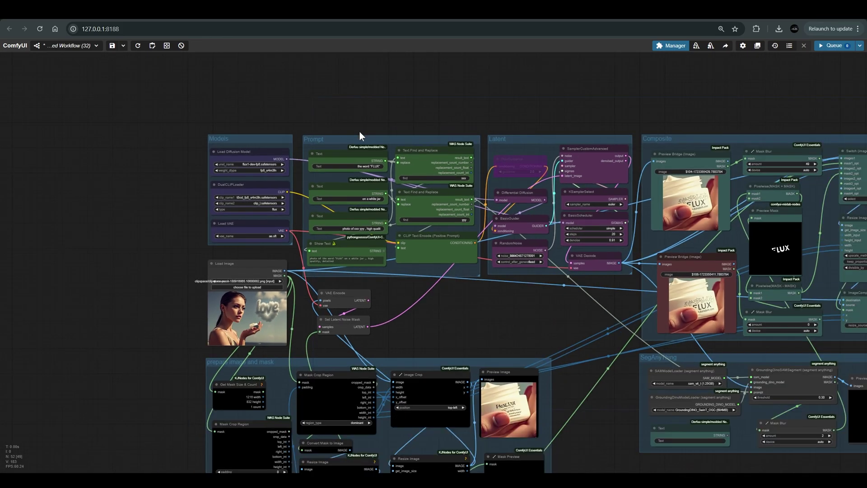
{"action": "scroll", "coordinate": [194, 207], "scroll_direction": "down", "scroll_amount": 1}
{"action": "left_click", "coordinate": [255, 225]}
{"action": "scroll", "coordinate": [219, 273], "scroll_direction": "up", "scroll_amount": 4}
{"action": "scroll", "coordinate": [219, 273], "scroll_direction": "up", "scroll_amount": 10}
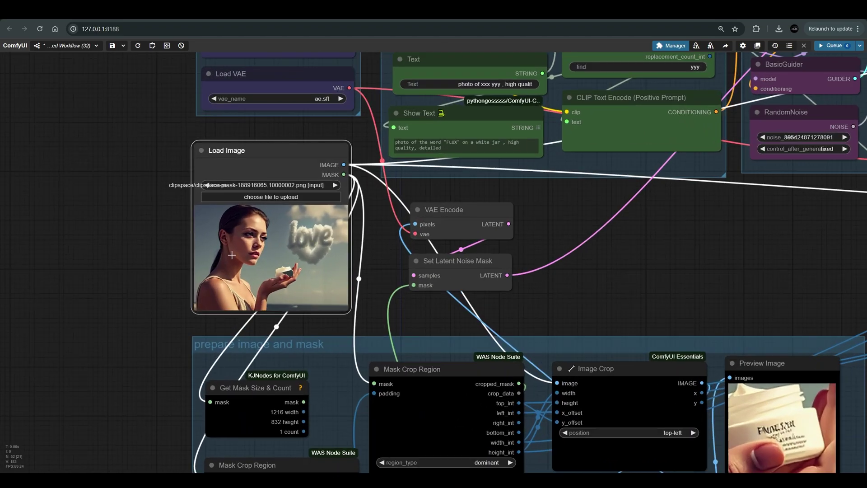
{"action": "scroll", "coordinate": [239, 234], "scroll_direction": "up", "scroll_amount": 3}
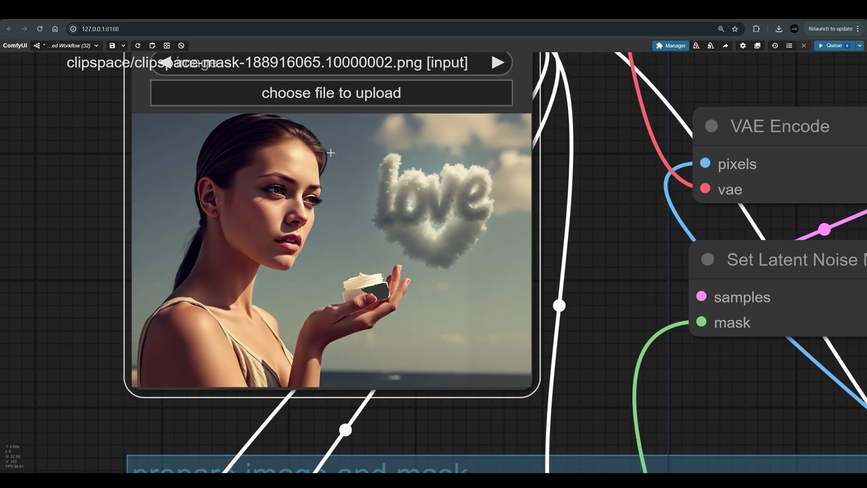
{"action": "scroll", "coordinate": [338, 159], "scroll_direction": "down", "scroll_amount": 3}
Open the Load Image photo in the MaskEditor and cycle the mask colour through black, white and negative
{"action": "right_click", "coordinate": [348, 157]}
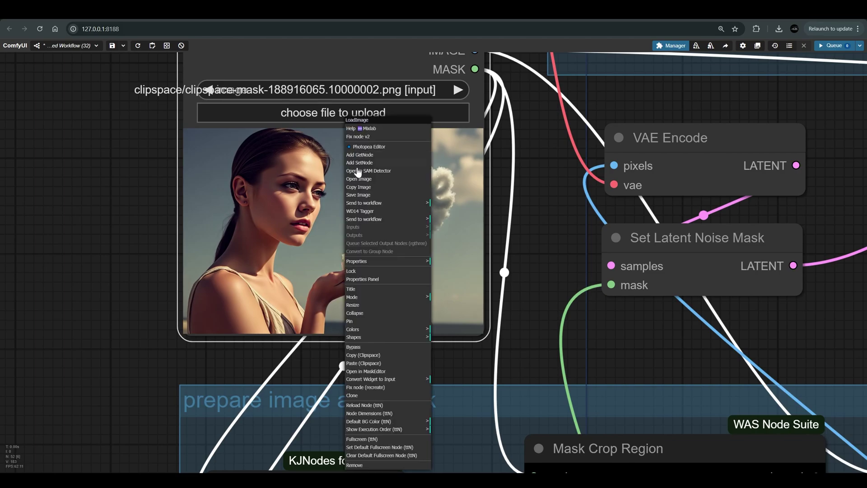
{"action": "left_click", "coordinate": [378, 372]}
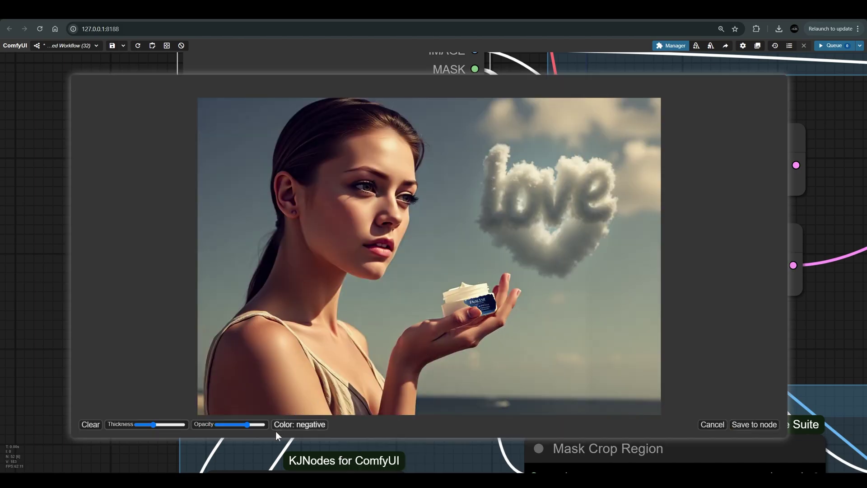
{"action": "left_click", "coordinate": [305, 425]}
{"action": "left_click", "coordinate": [296, 424]}
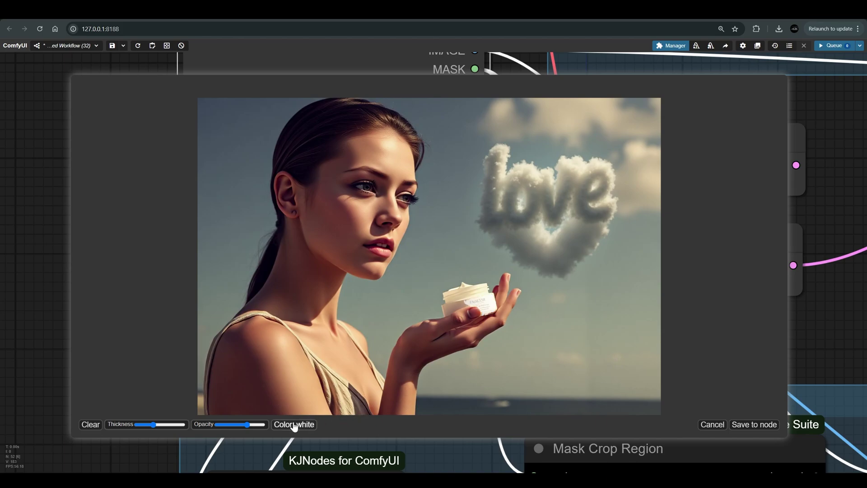
{"action": "left_click", "coordinate": [294, 425]}
{"action": "scroll", "coordinate": [491, 298], "scroll_direction": "down", "scroll_amount": 3}
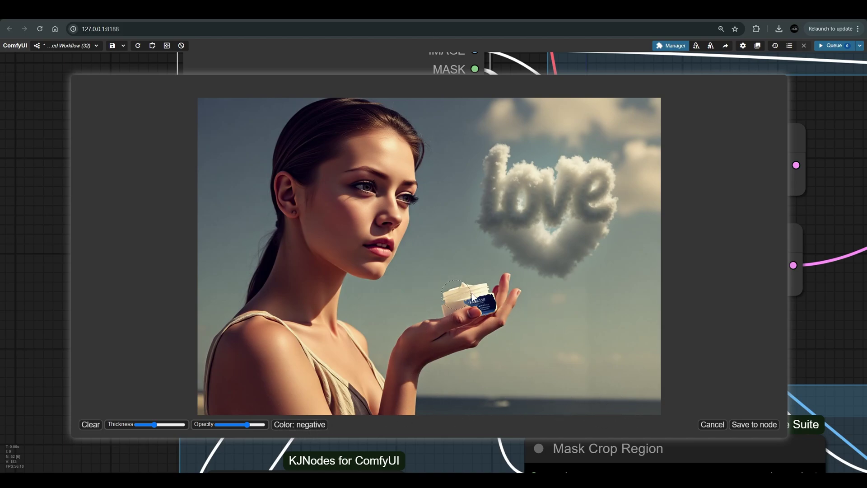
Save the refined jar mask back to the Load Image node
{"action": "left_click", "coordinate": [765, 430]}
{"action": "scroll", "coordinate": [627, 177], "scroll_direction": "down", "scroll_amount": 5}
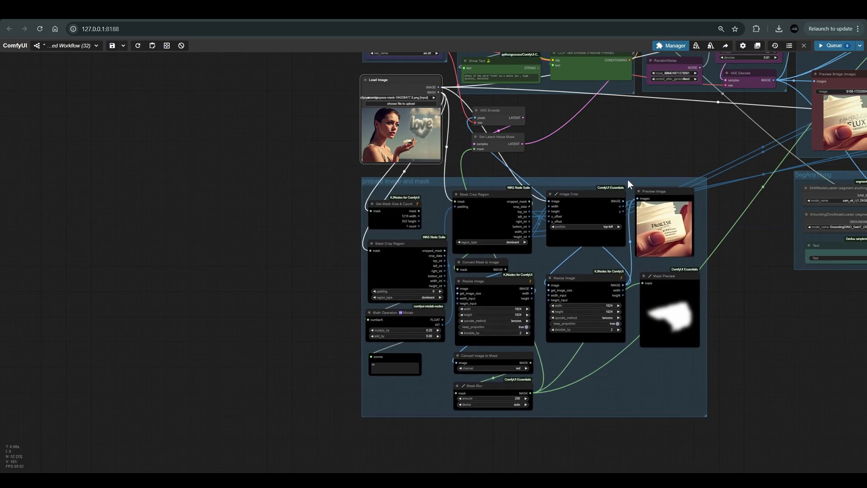
{"action": "scroll", "coordinate": [410, 140], "scroll_direction": "up", "scroll_amount": 6}
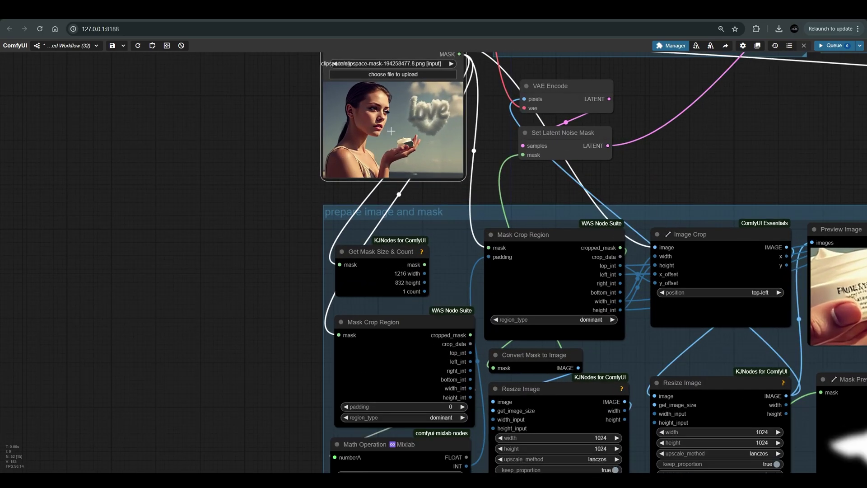
{"action": "scroll", "coordinate": [484, 165], "scroll_direction": "down", "scroll_amount": 3}
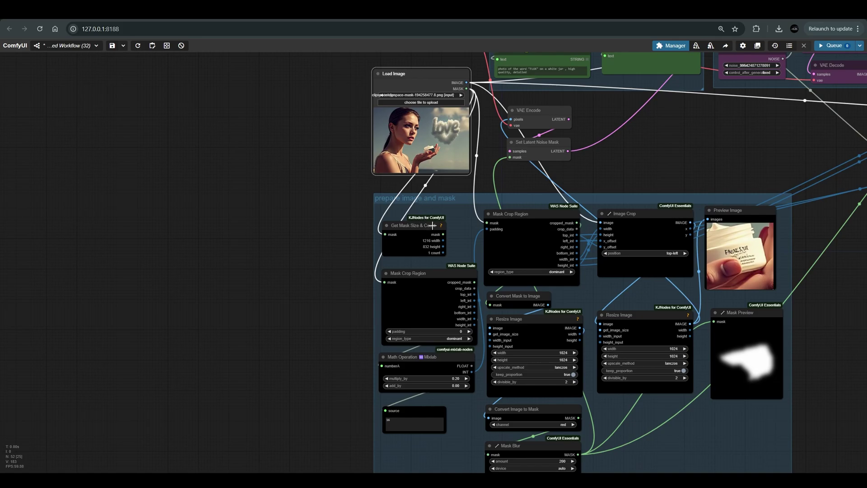
Nudge the Preview Image, Set Latent Noise Mask, VAE Encode, Get Mask Size & Count and Mask Crop Region nodes into place
{"action": "left_click_drag", "start_coordinate": [753, 212], "coordinate": [759, 216]}
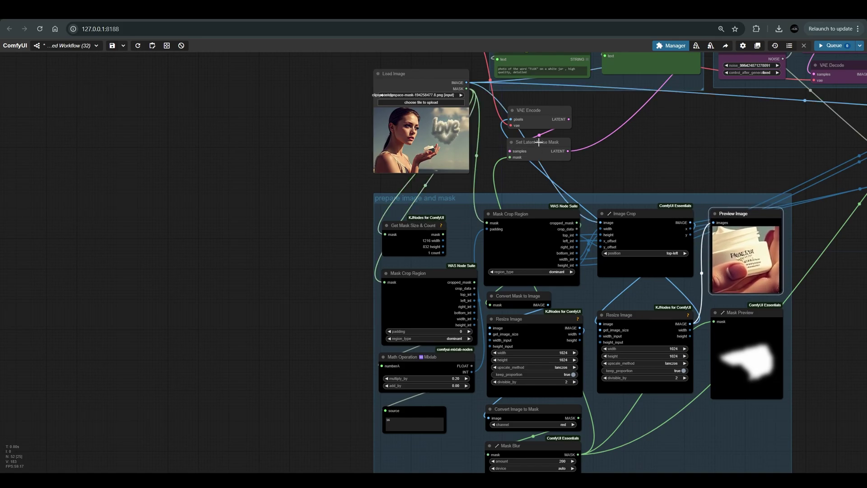
{"action": "left_click_drag", "start_coordinate": [539, 142], "coordinate": [539, 144]}
{"action": "left_click_drag", "start_coordinate": [538, 112], "coordinate": [538, 113]}
{"action": "scroll", "coordinate": [392, 214], "scroll_direction": "up", "scroll_amount": 2}
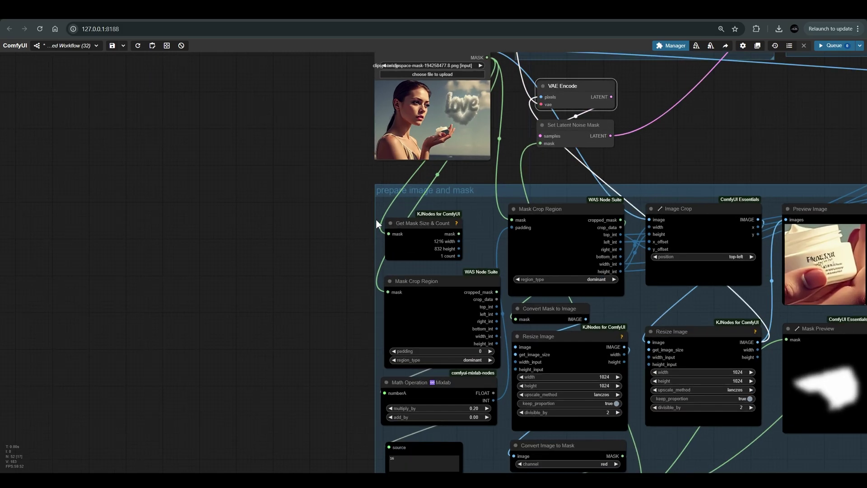
{"action": "left_click_drag", "start_coordinate": [426, 225], "coordinate": [427, 225]}
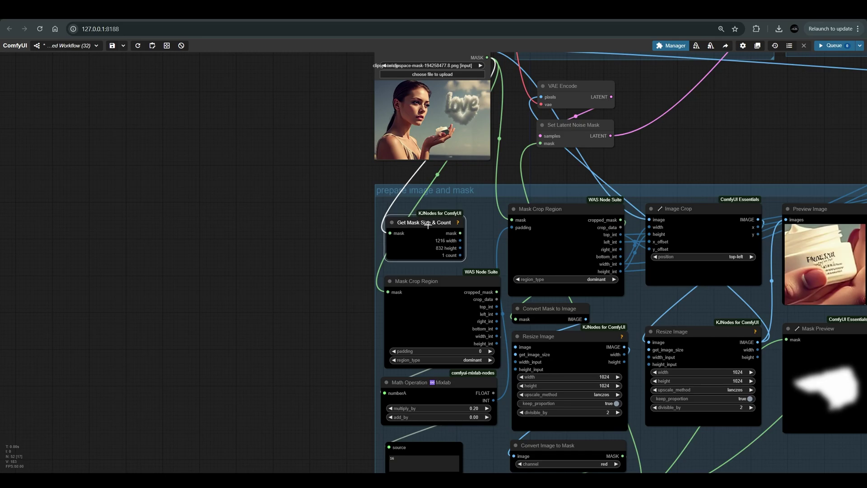
{"action": "scroll", "coordinate": [445, 240], "scroll_direction": "up", "scroll_amount": 4}
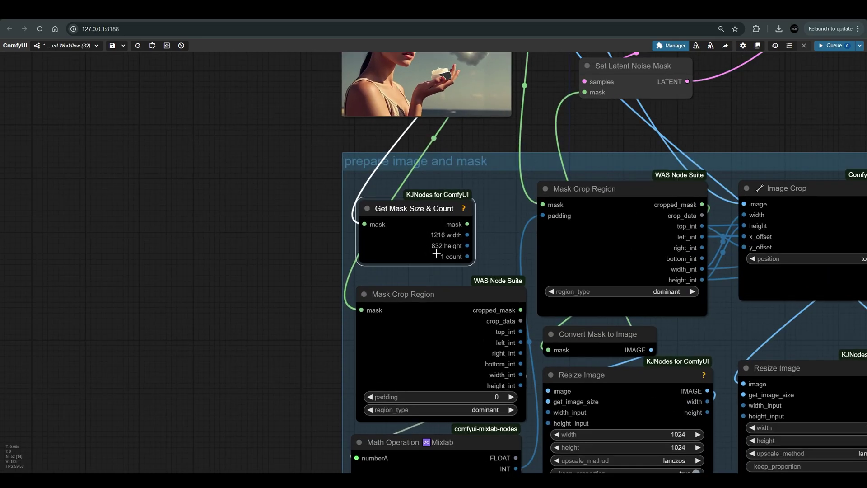
{"action": "scroll", "coordinate": [450, 237], "scroll_direction": "down", "scroll_amount": 4}
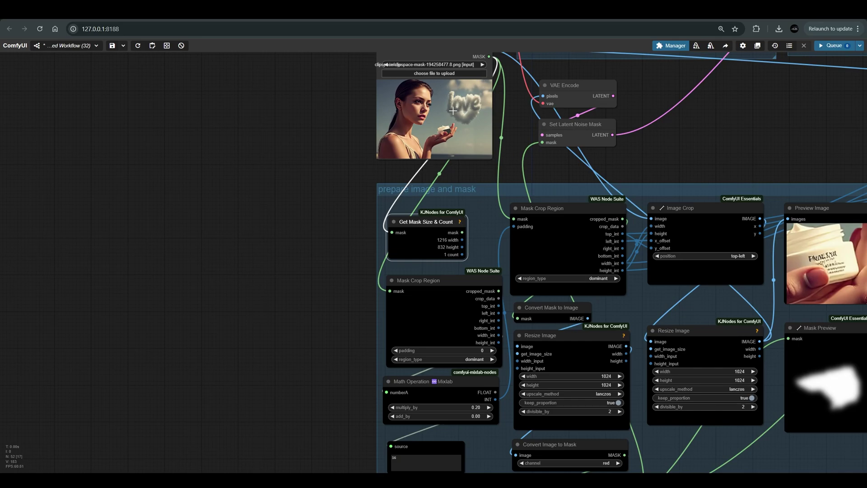
{"action": "left_click_drag", "start_coordinate": [324, 252], "coordinate": [208, 279]}
{"action": "left_click_drag", "start_coordinate": [353, 290], "coordinate": [353, 285]}
{"action": "left_click_drag", "start_coordinate": [413, 260], "coordinate": [415, 259]}
{"action": "scroll", "coordinate": [331, 284], "scroll_direction": "down", "scroll_amount": 2}
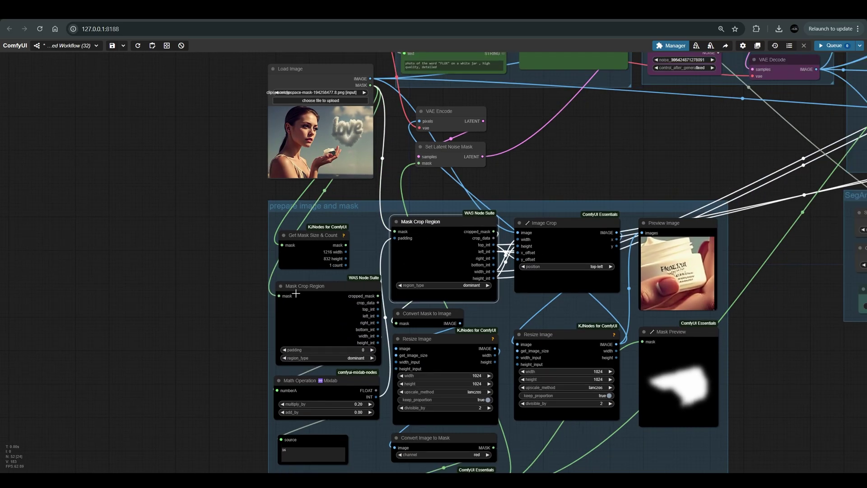
{"action": "left_click_drag", "start_coordinate": [183, 254], "coordinate": [191, 276]}
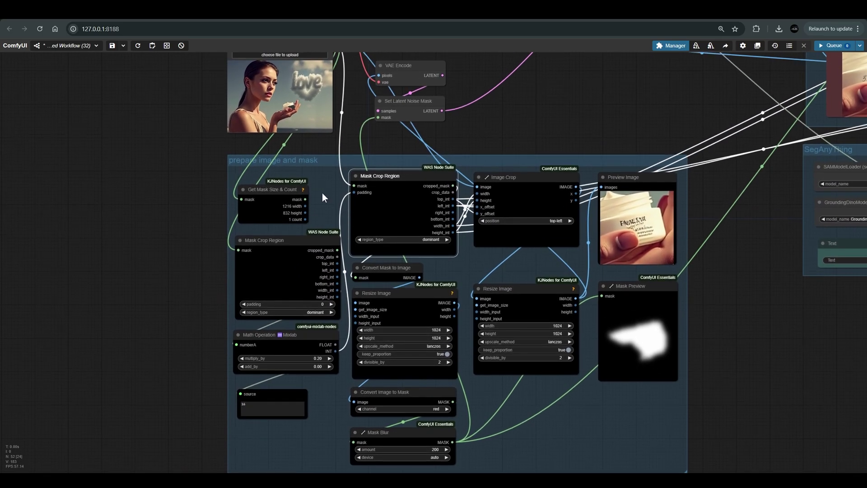
{"action": "left_click_drag", "start_coordinate": [398, 180], "coordinate": [401, 181]}
{"action": "scroll", "coordinate": [351, 191], "scroll_direction": "up", "scroll_amount": 3}
{"action": "scroll", "coordinate": [731, 374], "scroll_direction": "up", "scroll_amount": 4}
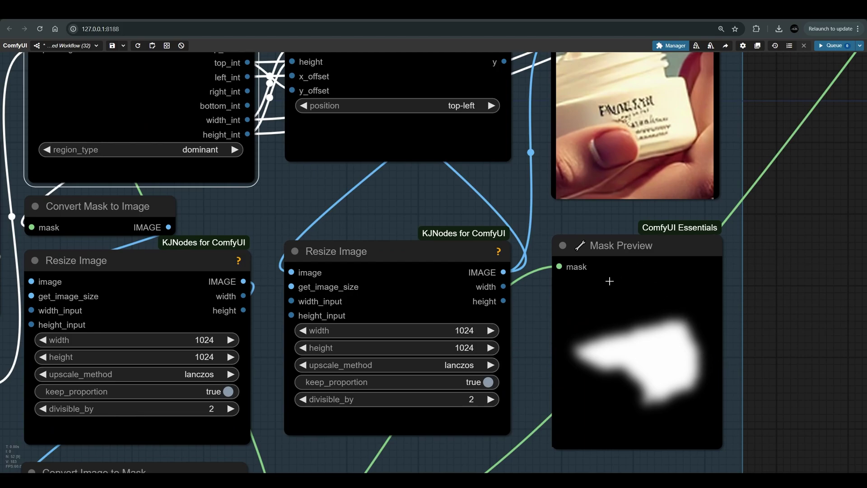
{"action": "scroll", "coordinate": [684, 384], "scroll_direction": "down", "scroll_amount": 5}
{"action": "scroll", "coordinate": [221, 75], "scroll_direction": "up", "scroll_amount": 4}
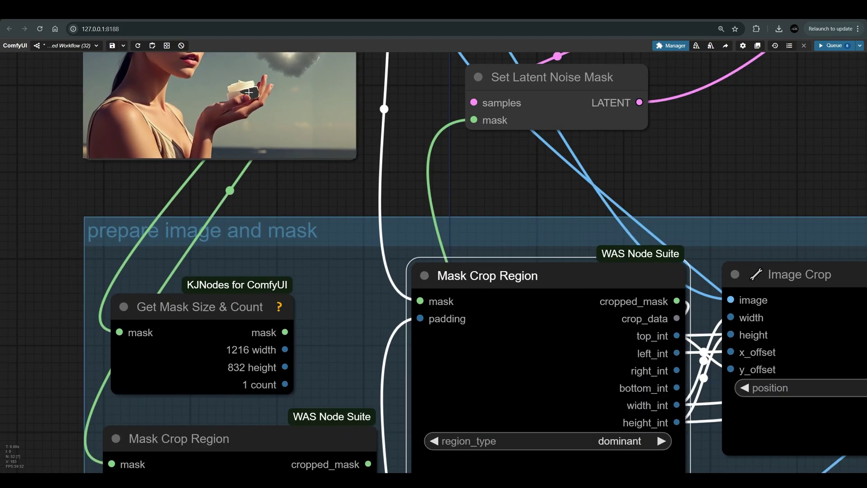
{"action": "left_click_drag", "start_coordinate": [381, 119], "coordinate": [395, 202]}
{"action": "scroll", "coordinate": [323, 312], "scroll_direction": "down", "scroll_amount": 5}
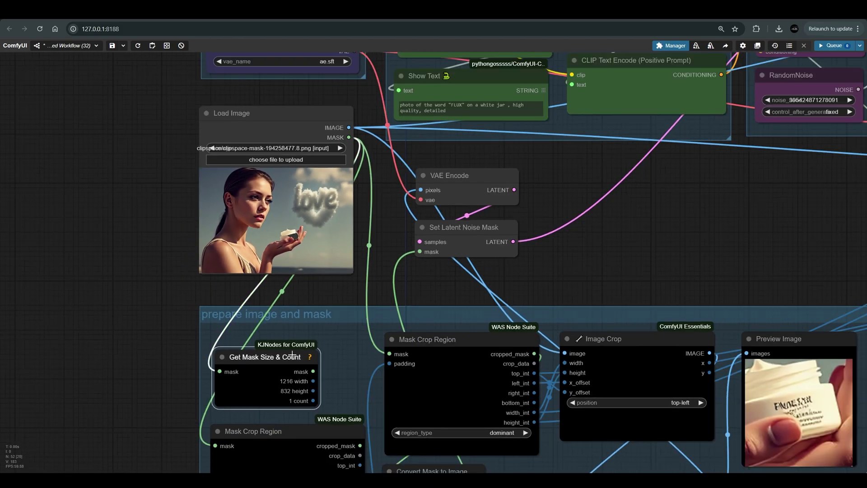
{"action": "scroll", "coordinate": [296, 351], "scroll_direction": "down", "scroll_amount": 3}
{"action": "left_click_drag", "start_coordinate": [497, 288], "coordinate": [475, 188]}
{"action": "left_click_drag", "start_coordinate": [266, 306], "coordinate": [252, 300]}
{"action": "scroll", "coordinate": [267, 309], "scroll_direction": "up", "scroll_amount": 2}
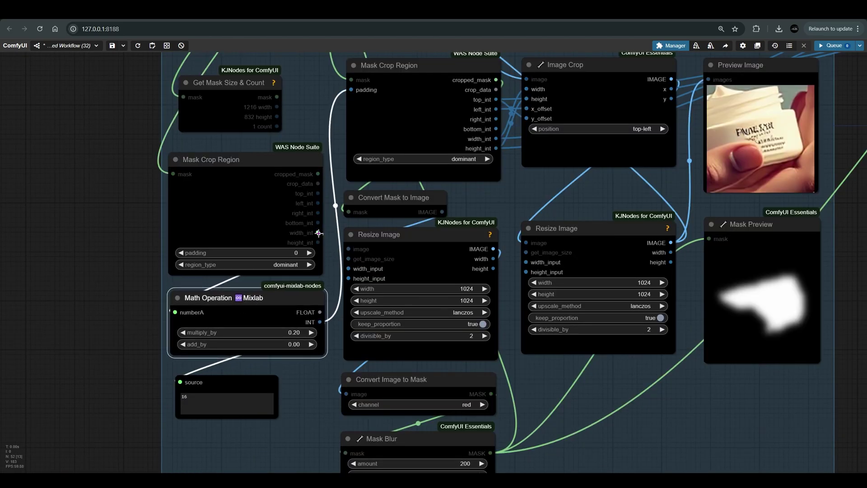
{"action": "left_click_drag", "start_coordinate": [179, 309], "coordinate": [176, 312]}
{"action": "scroll", "coordinate": [176, 313], "scroll_direction": "down", "scroll_amount": 1}
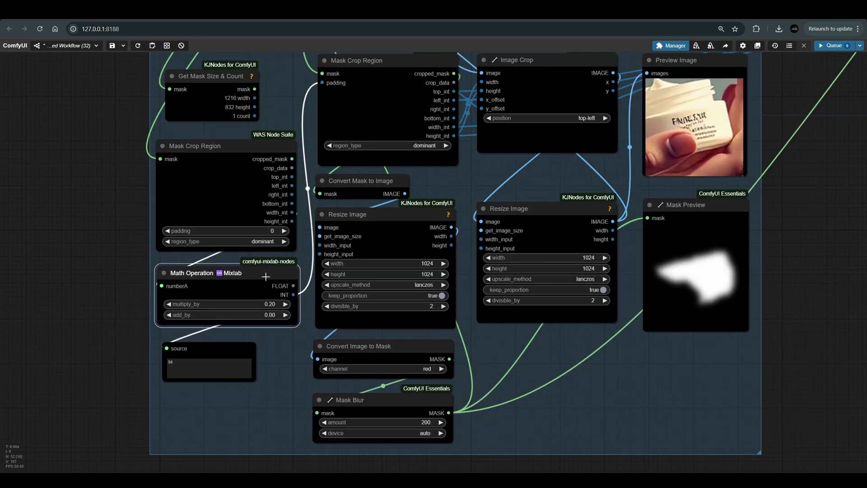
{"action": "scroll", "coordinate": [269, 301], "scroll_direction": "up", "scroll_amount": 3}
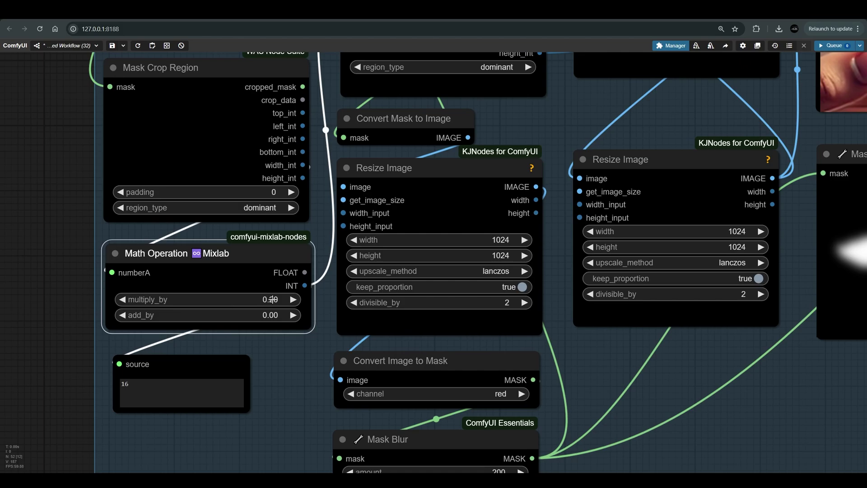
{"action": "scroll", "coordinate": [270, 299], "scroll_direction": "down", "scroll_amount": 5}
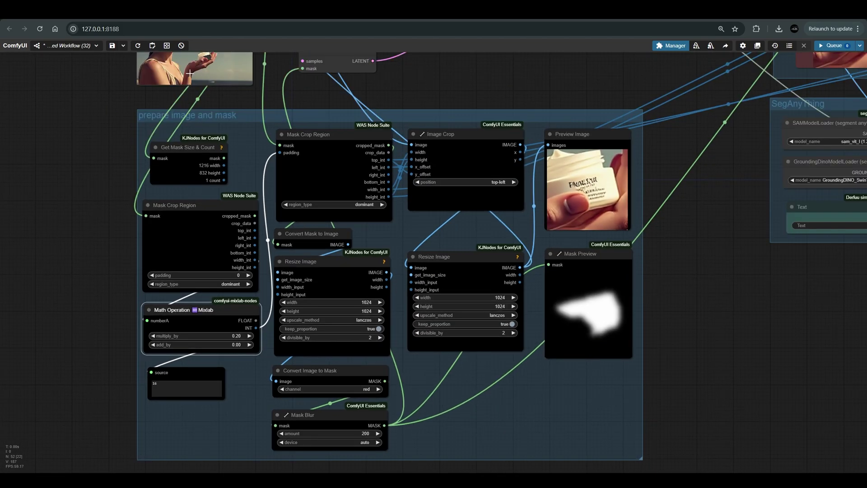
{"action": "left_click", "coordinate": [188, 370]}
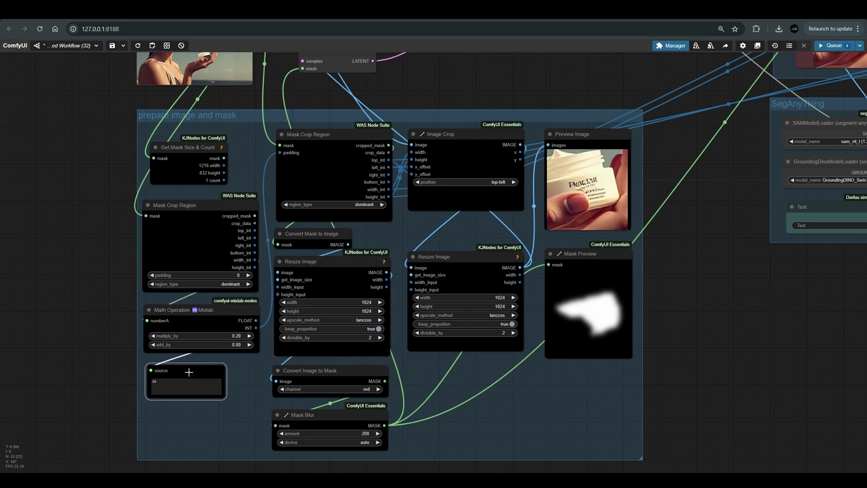
{"action": "scroll", "coordinate": [174, 377], "scroll_direction": "up", "scroll_amount": 2}
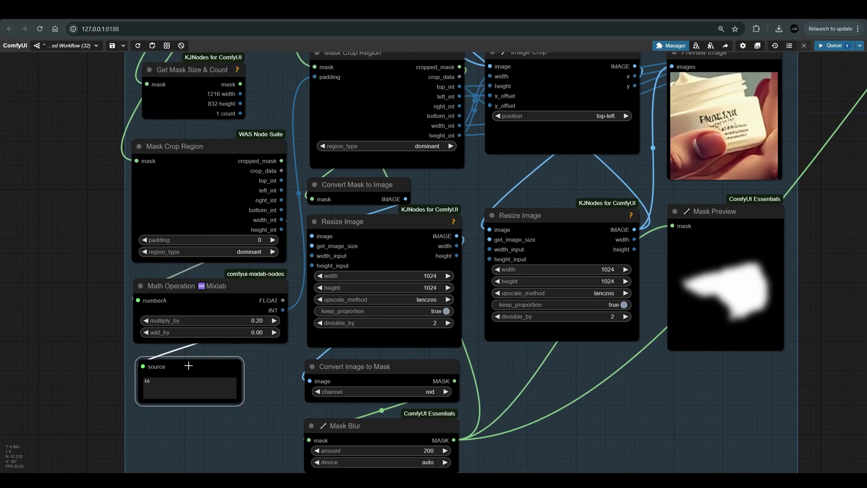
{"action": "scroll", "coordinate": [189, 362], "scroll_direction": "down", "scroll_amount": 4}
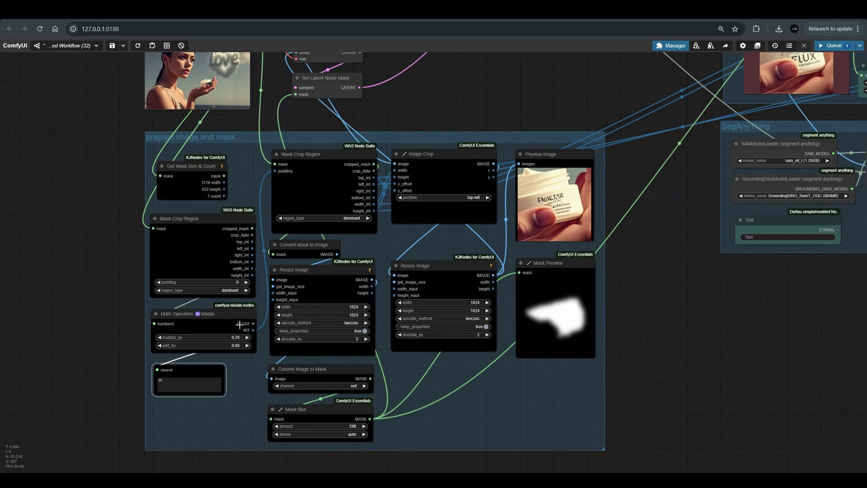
{"action": "left_click", "coordinate": [332, 156]}
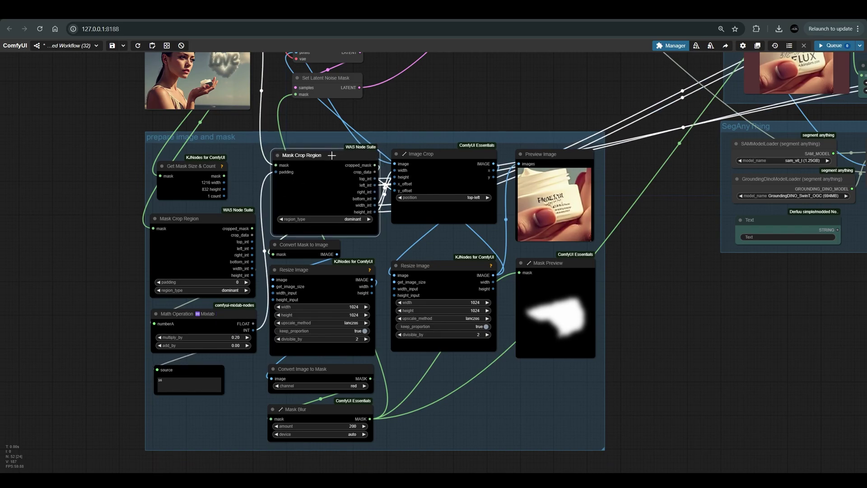
{"action": "scroll", "coordinate": [327, 160], "scroll_direction": "down", "scroll_amount": 2}
{"action": "scroll", "coordinate": [388, 197], "scroll_direction": "down", "scroll_amount": 3}
{"action": "scroll", "coordinate": [366, 199], "scroll_direction": "up", "scroll_amount": 5}
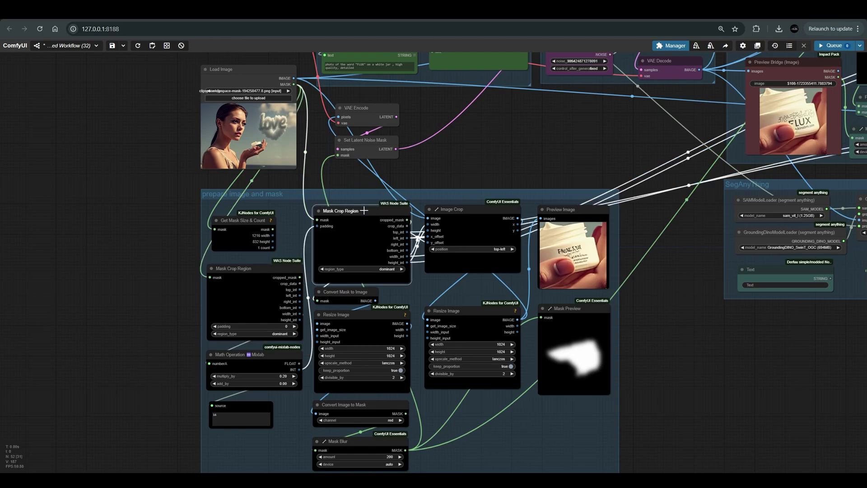
{"action": "scroll", "coordinate": [363, 210], "scroll_direction": "down", "scroll_amount": 1}
{"action": "left_click", "coordinate": [463, 209]}
{"action": "scroll", "coordinate": [463, 210], "scroll_direction": "up", "scroll_amount": 6}
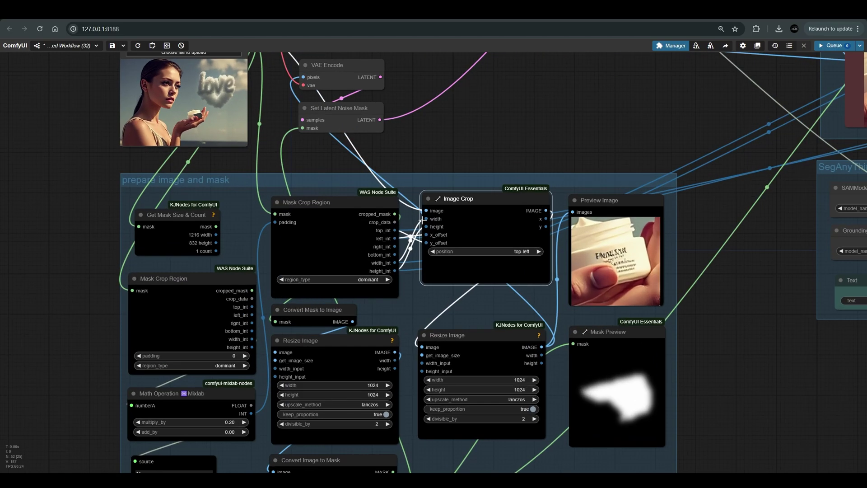
{"action": "left_click_drag", "start_coordinate": [495, 190], "coordinate": [495, 190]}
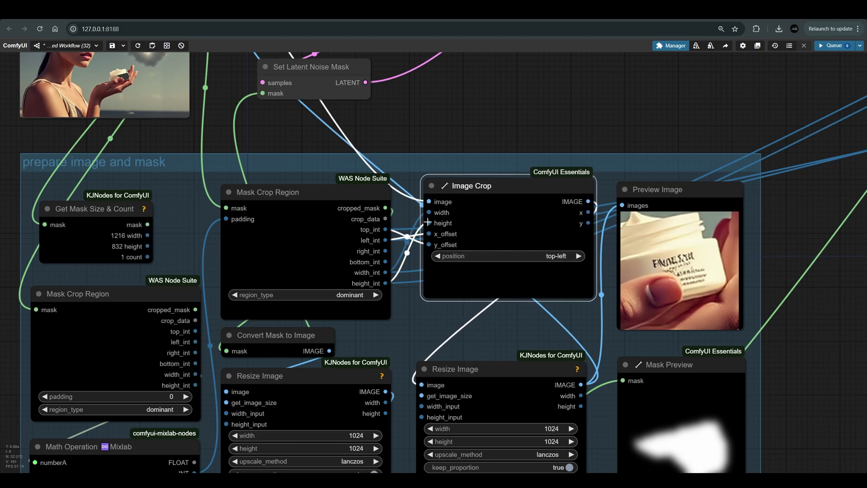
{"action": "left_click_drag", "start_coordinate": [658, 191], "coordinate": [656, 188]}
{"action": "scroll", "coordinate": [679, 264], "scroll_direction": "down", "scroll_amount": 2}
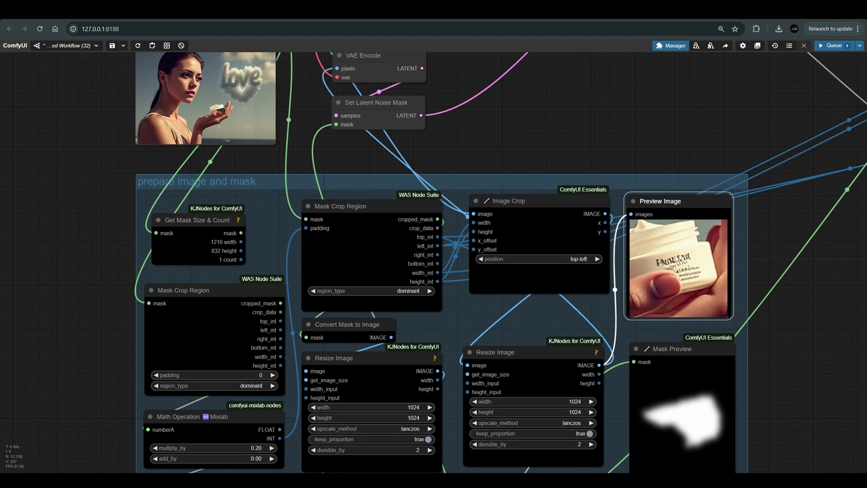
{"action": "left_click_drag", "start_coordinate": [722, 350], "coordinate": [725, 346]}
{"action": "scroll", "coordinate": [741, 345], "scroll_direction": "down", "scroll_amount": 2}
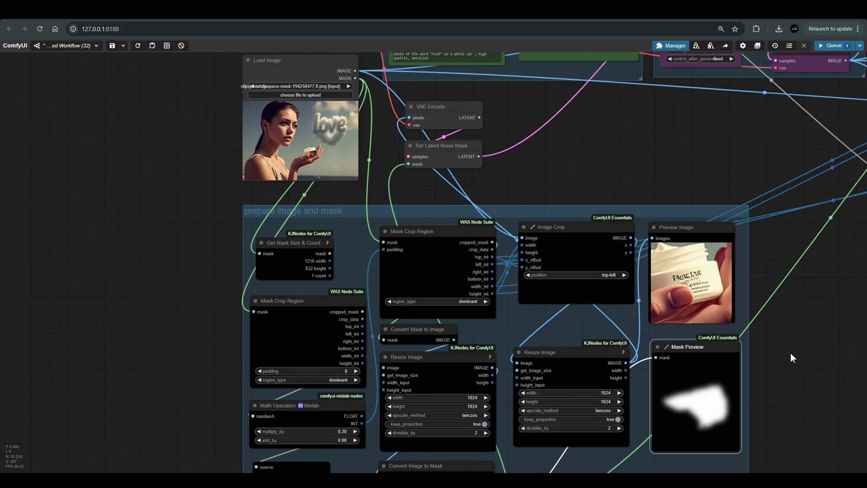
{"action": "left_click_drag", "start_coordinate": [790, 355], "coordinate": [786, 341]}
{"action": "scroll", "coordinate": [786, 341], "scroll_direction": "down", "scroll_amount": 2}
{"action": "left_click_drag", "start_coordinate": [760, 396], "coordinate": [600, 249]}
{"action": "scroll", "coordinate": [293, 363], "scroll_direction": "up", "scroll_amount": 5}
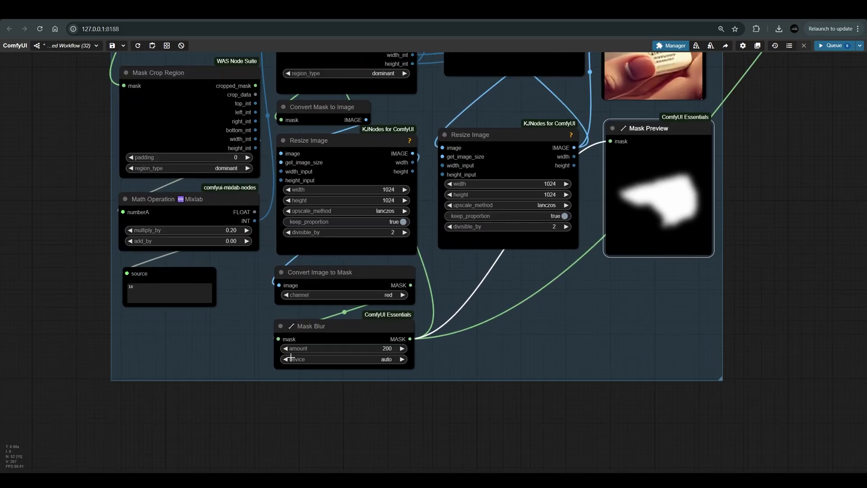
{"action": "left_click_drag", "start_coordinate": [332, 331], "coordinate": [333, 324]}
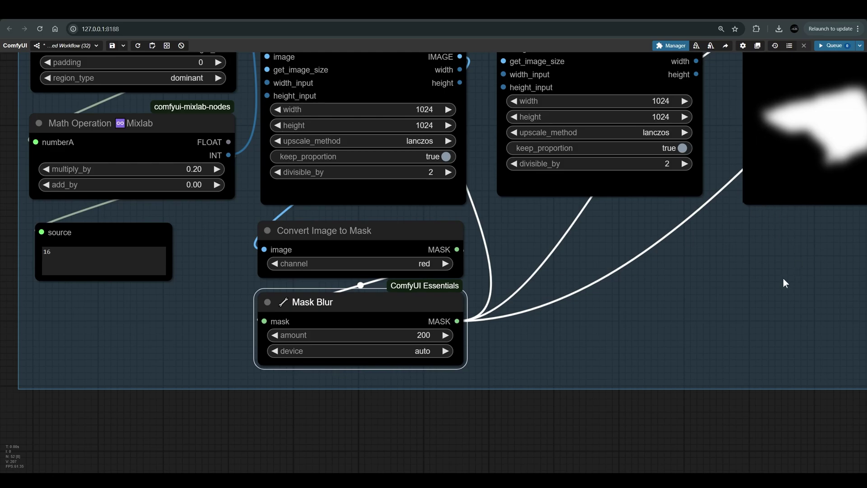
{"action": "scroll", "coordinate": [783, 284], "scroll_direction": "down", "scroll_amount": 4}
{"action": "left_click_drag", "start_coordinate": [787, 416], "coordinate": [661, 447]}
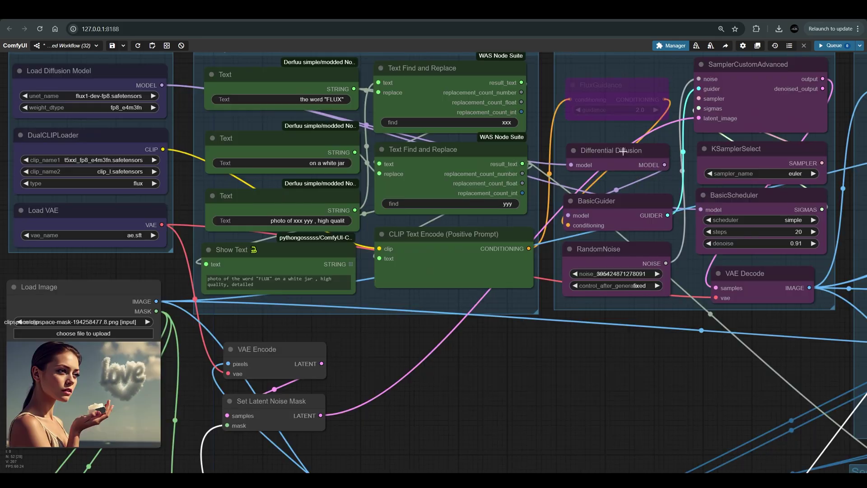
{"action": "left_click_drag", "start_coordinate": [622, 151], "coordinate": [624, 156]}
{"action": "scroll", "coordinate": [630, 162], "scroll_direction": "down", "scroll_amount": 6}
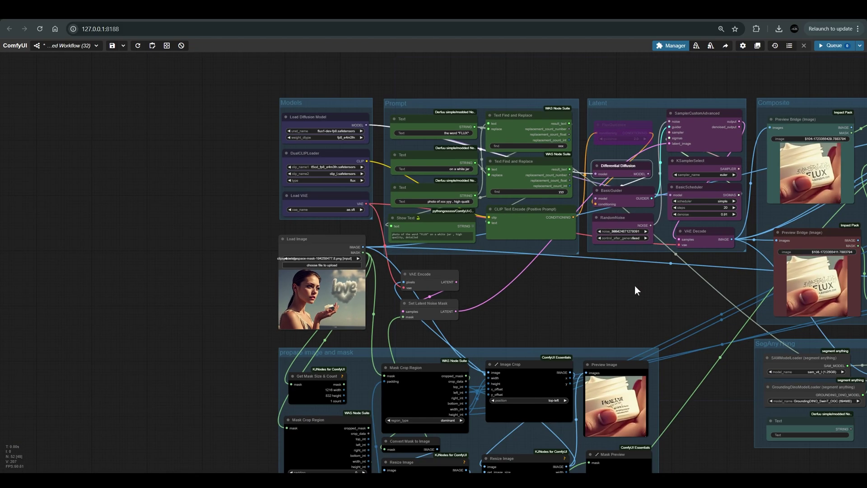
{"action": "left_click_drag", "start_coordinate": [635, 292], "coordinate": [595, 233]}
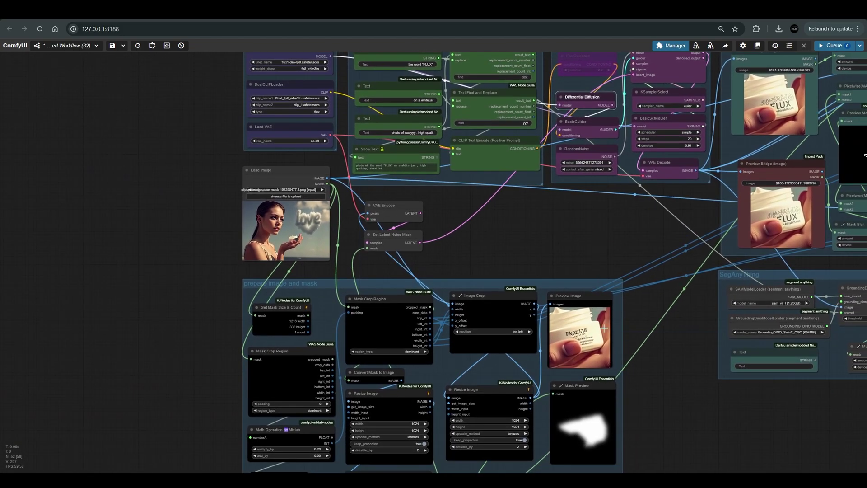
{"action": "scroll", "coordinate": [617, 328], "scroll_direction": "down", "scroll_amount": 2}
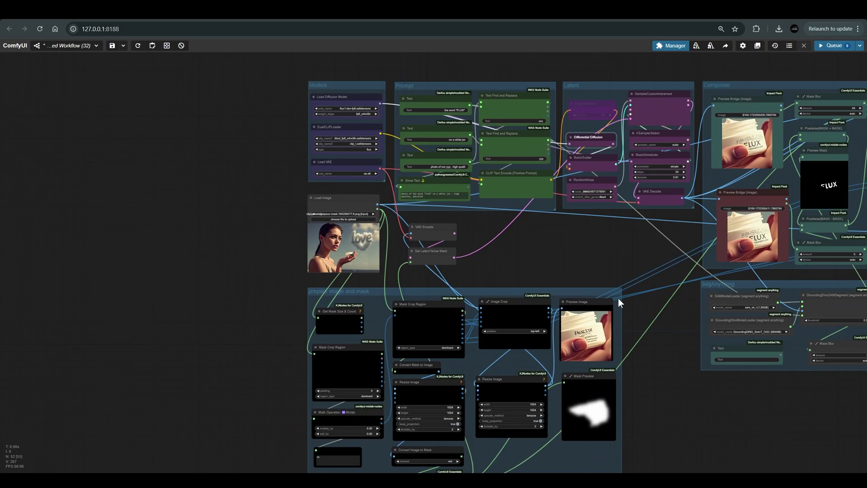
{"action": "scroll", "coordinate": [387, 108], "scroll_direction": "up", "scroll_amount": 7}
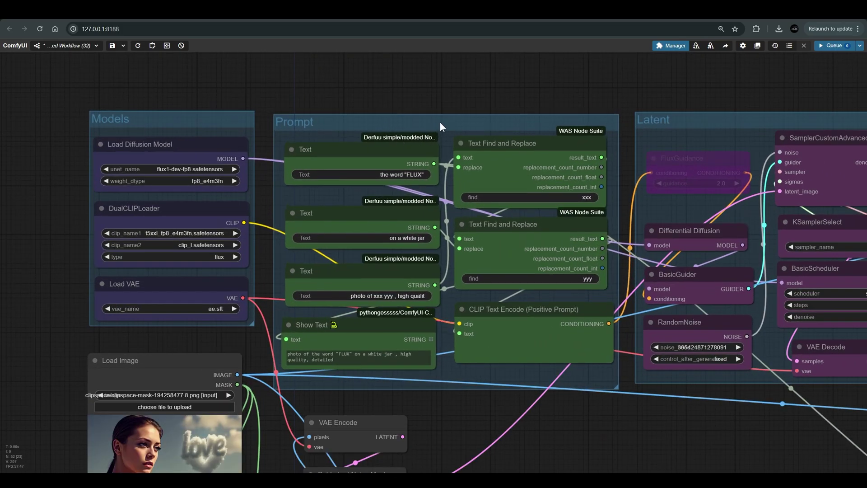
{"action": "left_click_drag", "start_coordinate": [437, 119], "coordinate": [438, 118]}
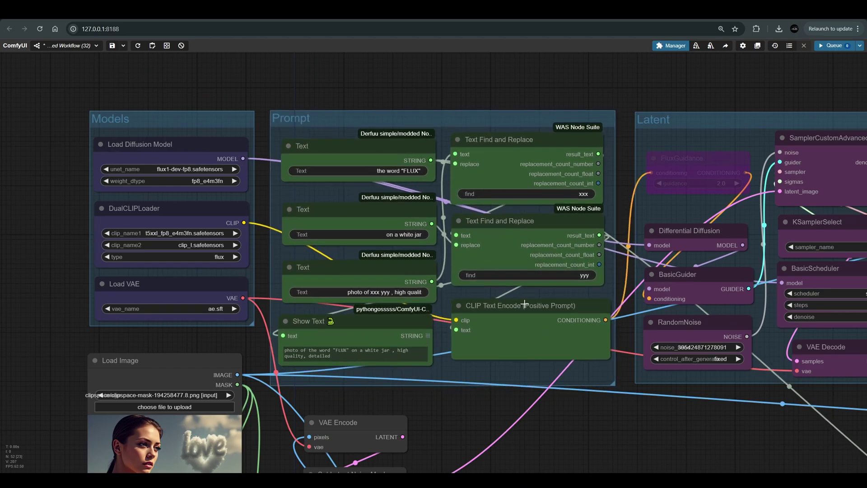
{"action": "left_click_drag", "start_coordinate": [525, 302], "coordinate": [522, 303]}
{"action": "scroll", "coordinate": [326, 367], "scroll_direction": "up", "scroll_amount": 2}
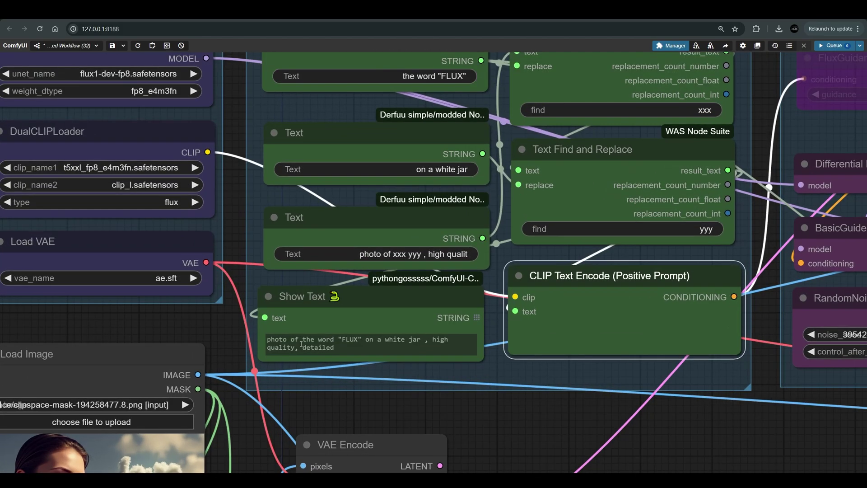
{"action": "left_click_drag", "start_coordinate": [328, 310], "coordinate": [329, 307]}
{"action": "scroll", "coordinate": [299, 325], "scroll_direction": "up", "scroll_amount": 1}
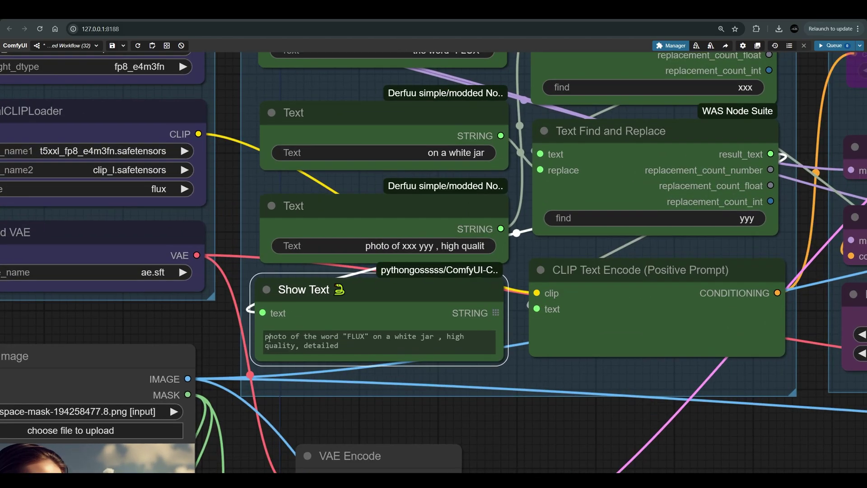
{"action": "left_click_drag", "start_coordinate": [265, 338], "coordinate": [352, 333]}
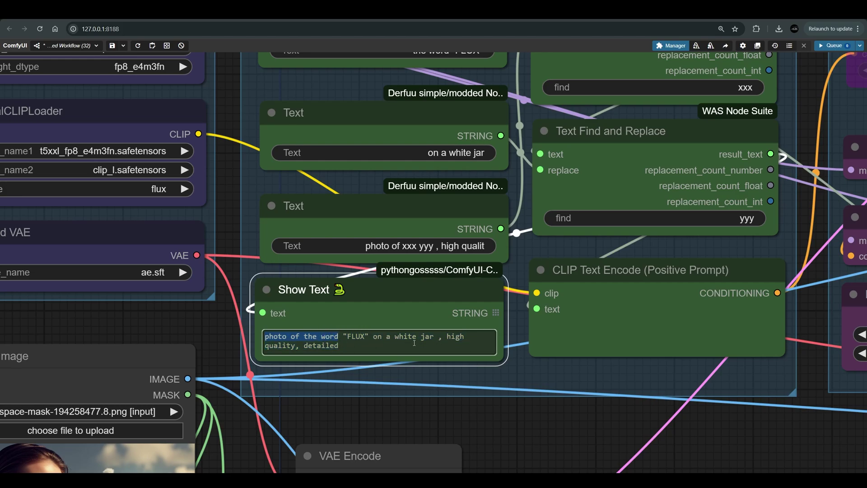
{"action": "scroll", "coordinate": [552, 439], "scroll_direction": "down", "scroll_amount": 3}
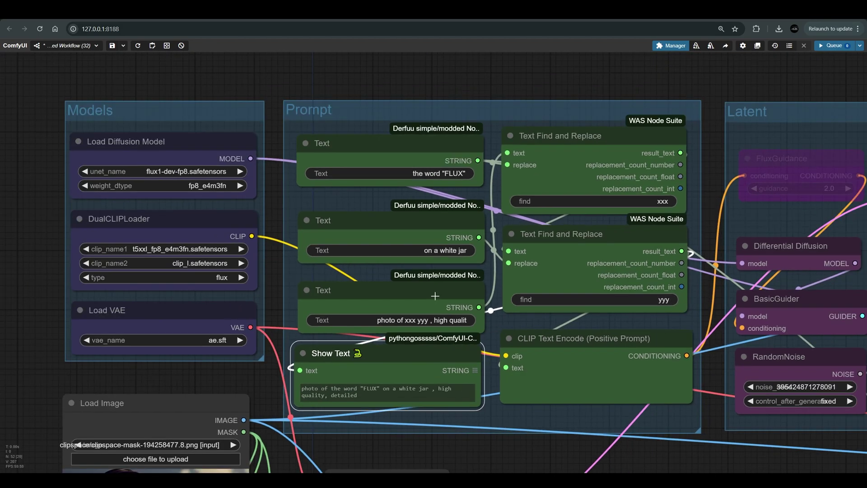
{"action": "left_click_drag", "start_coordinate": [434, 295], "coordinate": [431, 290]}
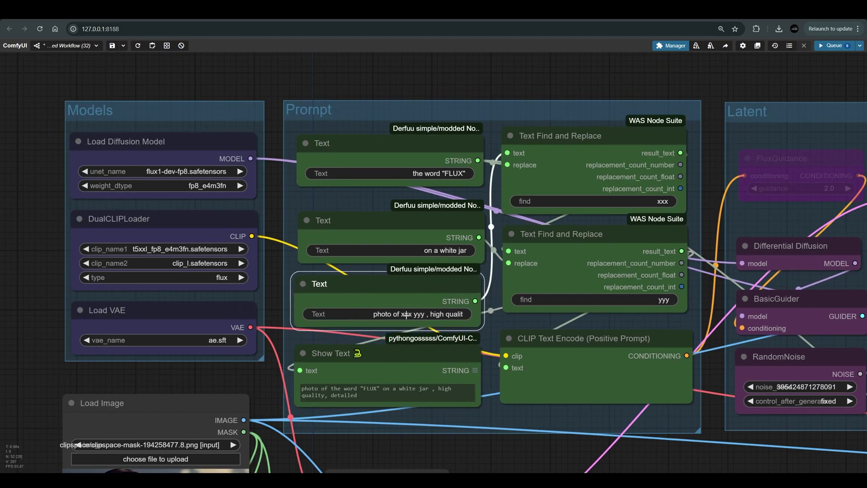
{"action": "left_click", "coordinate": [440, 314]}
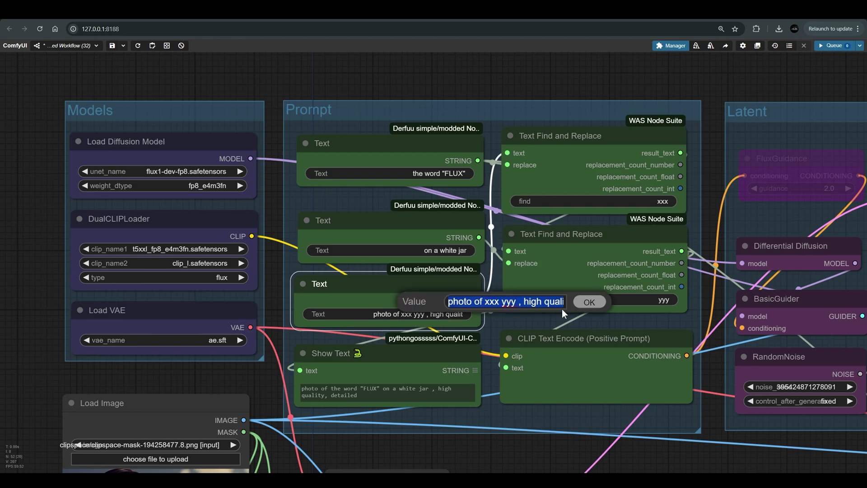
{"action": "left_click_drag", "start_coordinate": [630, 131], "coordinate": [633, 126]}
{"action": "left_click_drag", "start_coordinate": [626, 229], "coordinate": [627, 232]}
{"action": "left_click", "coordinate": [613, 130]}
{"action": "left_click_drag", "start_coordinate": [614, 130], "coordinate": [612, 131]}
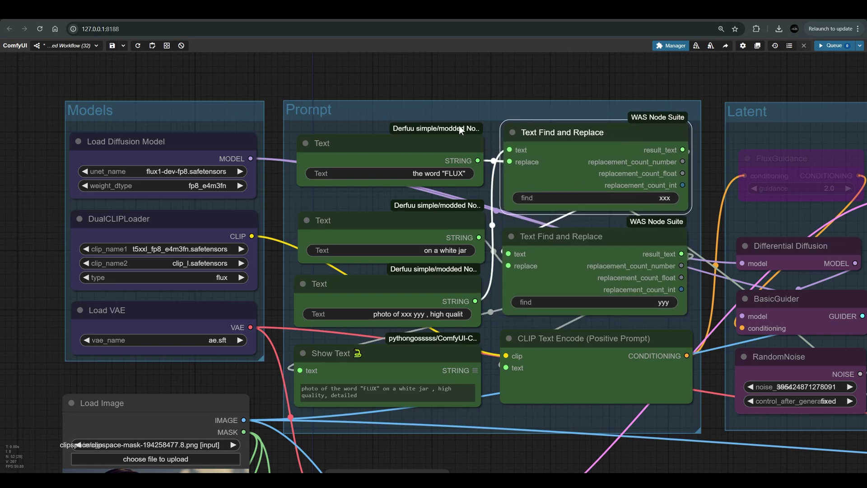
{"action": "left_click_drag", "start_coordinate": [454, 130], "coordinate": [454, 131]}
{"action": "left_click_drag", "start_coordinate": [501, 249], "coordinate": [538, 244]}
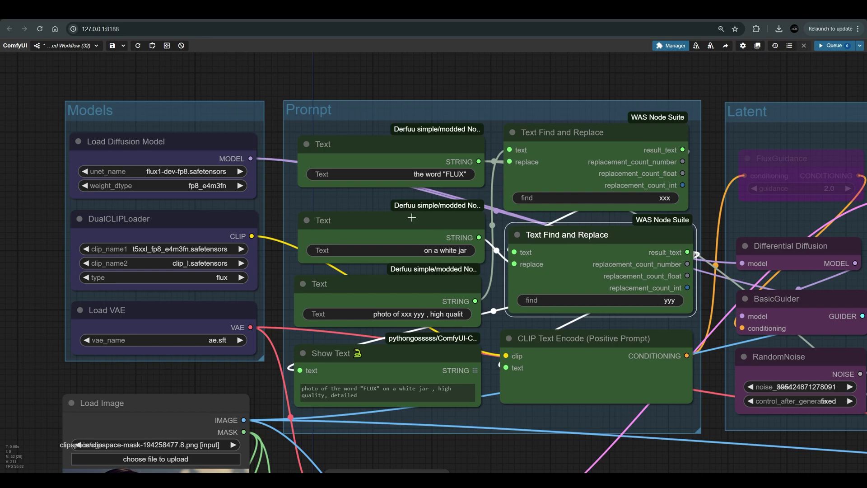
{"action": "left_click_drag", "start_coordinate": [411, 218], "coordinate": [410, 213]}
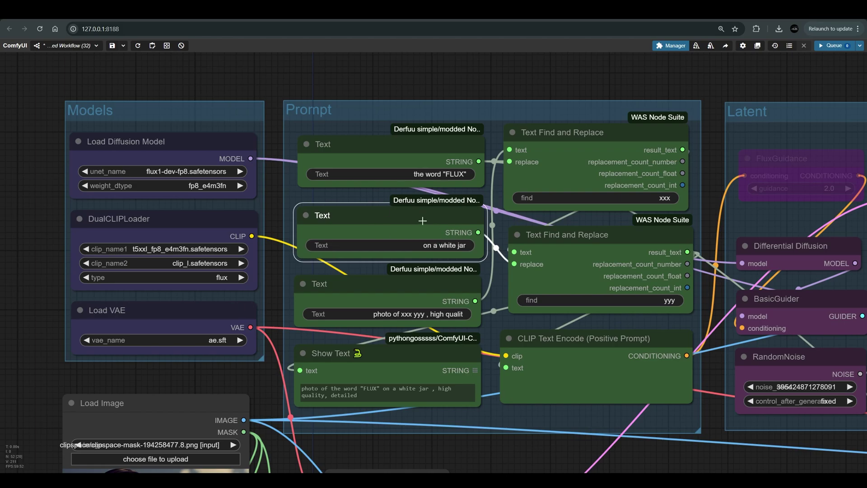
{"action": "left_click_drag", "start_coordinate": [422, 216], "coordinate": [418, 214]}
{"action": "scroll", "coordinate": [418, 241], "scroll_direction": "down", "scroll_amount": 3}
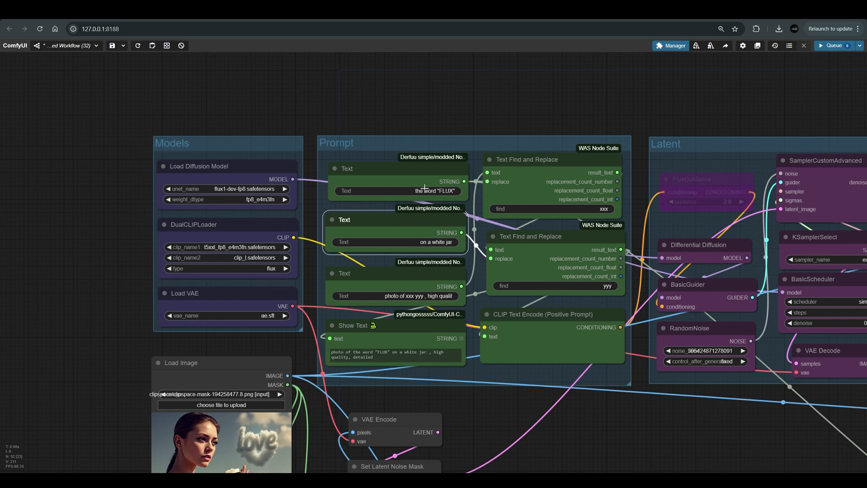
{"action": "scroll", "coordinate": [361, 237], "scroll_direction": "down", "scroll_amount": 3}
{"action": "left_click", "coordinate": [481, 298]}
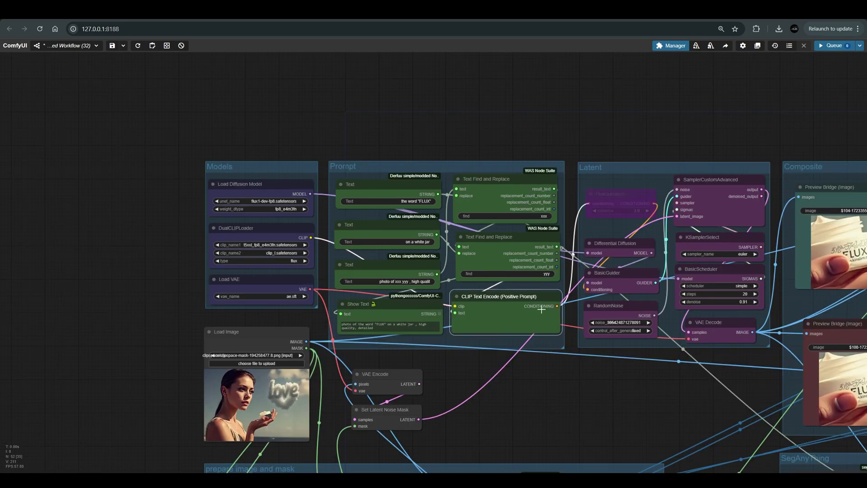
{"action": "scroll", "coordinate": [540, 311], "scroll_direction": "down", "scroll_amount": 2}
{"action": "left_click_drag", "start_coordinate": [600, 371], "coordinate": [485, 334]}
{"action": "left_click", "coordinate": [339, 304]}
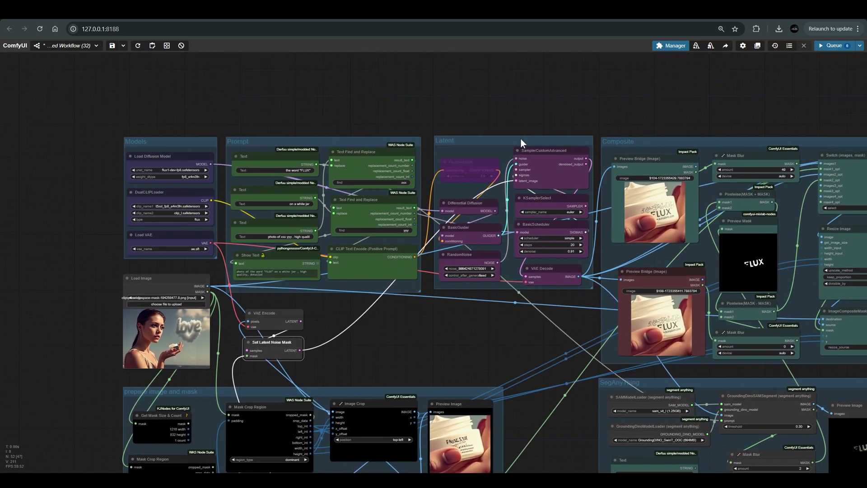
{"action": "scroll", "coordinate": [510, 137], "scroll_direction": "up", "scroll_amount": 7}
{"action": "scroll", "coordinate": [501, 285], "scroll_direction": "up", "scroll_amount": 1}
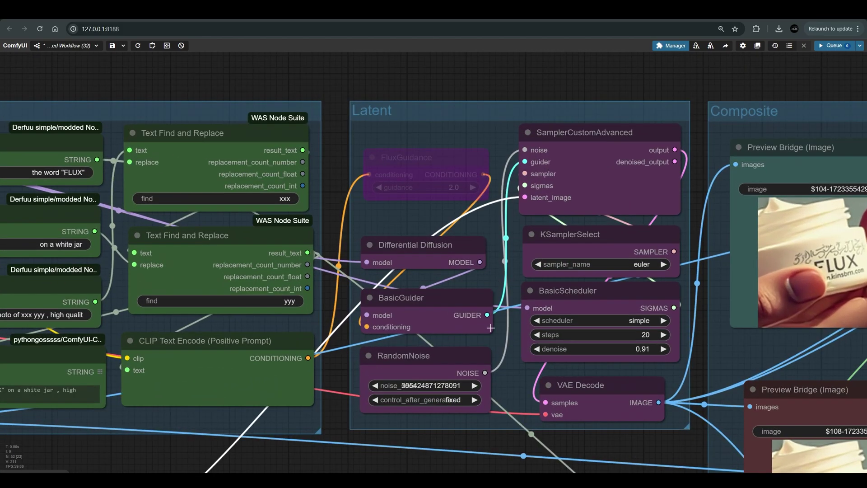
{"action": "left_click", "coordinate": [428, 163]}
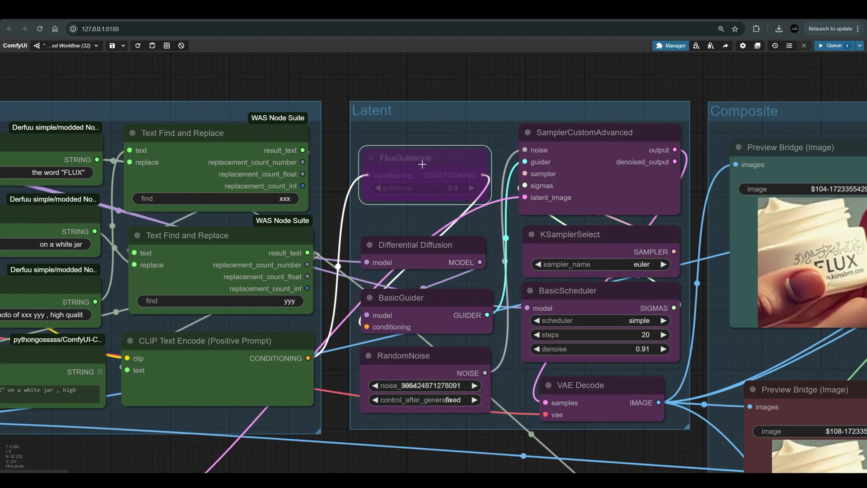
{"action": "key", "text": "ctrl+Tab"}
{"action": "scroll", "coordinate": [309, 120], "scroll_direction": "up", "scroll_amount": 15}
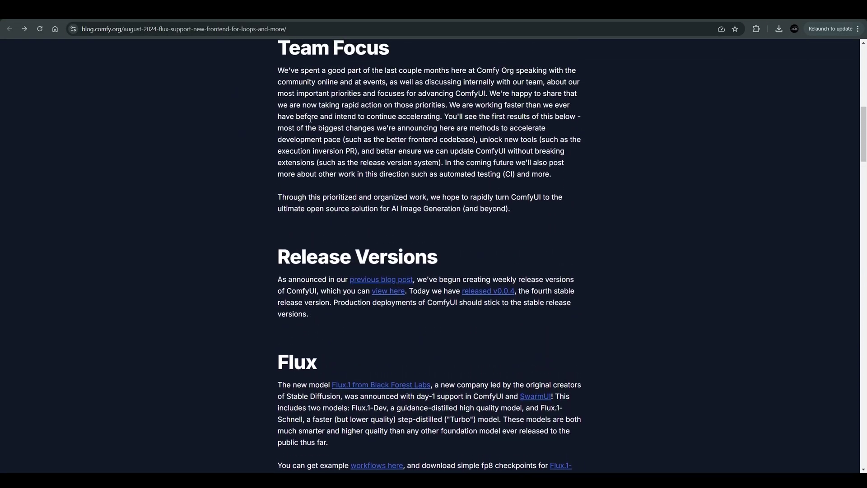
{"action": "scroll", "coordinate": [310, 120], "scroll_direction": "up", "scroll_amount": 4}
{"action": "scroll", "coordinate": [334, 95], "scroll_direction": "down", "scroll_amount": 15}
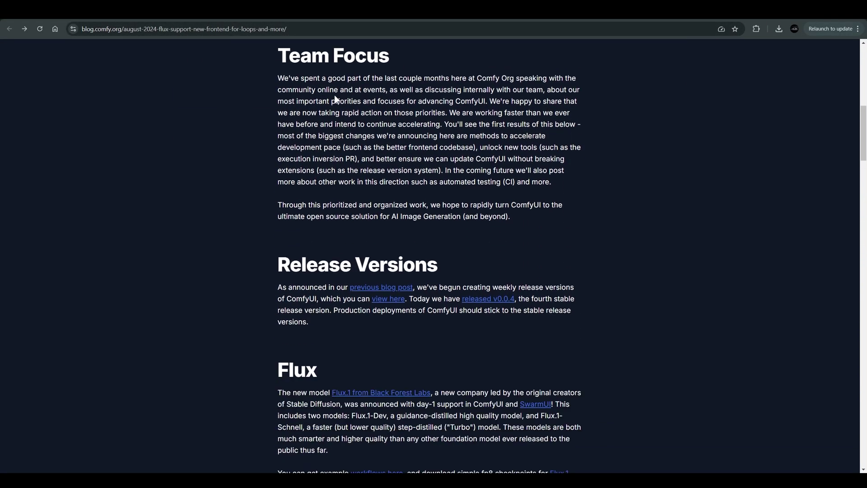
{"action": "scroll", "coordinate": [402, 124], "scroll_direction": "up", "scroll_amount": 2}
{"action": "left_click_drag", "start_coordinate": [464, 150], "coordinate": [520, 150]}
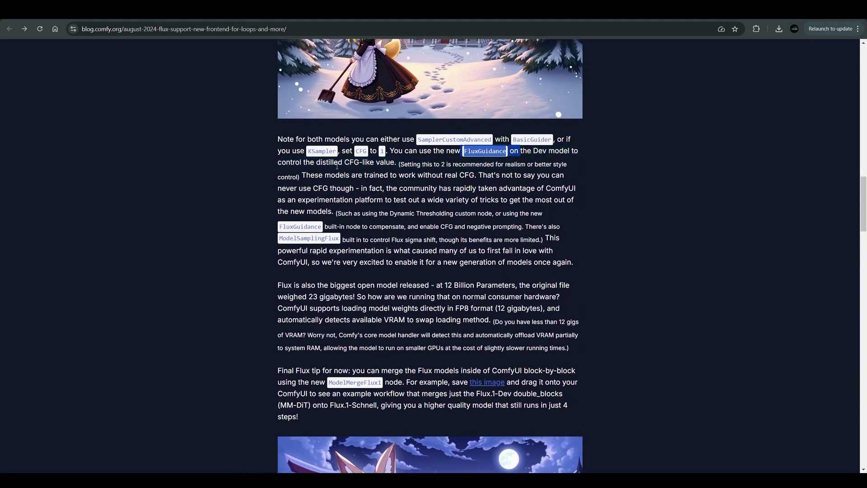
{"action": "left_click", "coordinate": [346, 162]}
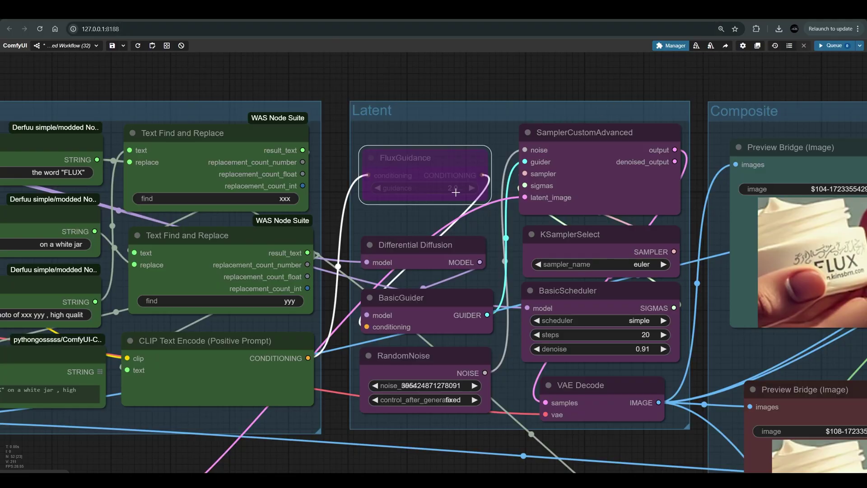
Pan to the Latent group, selecting the BasicGuider and RandomNoise nodes
{"action": "scroll", "coordinate": [457, 194], "scroll_direction": "down", "scroll_amount": 4}
{"action": "left_click", "coordinate": [524, 118]}
{"action": "scroll", "coordinate": [532, 142], "scroll_direction": "down", "scroll_amount": 2}
{"action": "left_click_drag", "start_coordinate": [519, 355], "coordinate": [451, 349]}
{"action": "left_click_drag", "start_coordinate": [395, 251], "coordinate": [393, 250]}
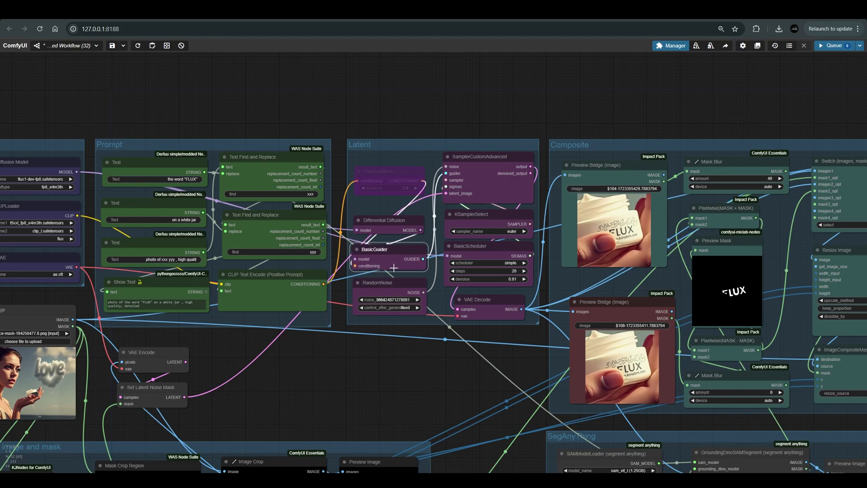
{"action": "left_click_drag", "start_coordinate": [401, 285], "coordinate": [402, 288]}
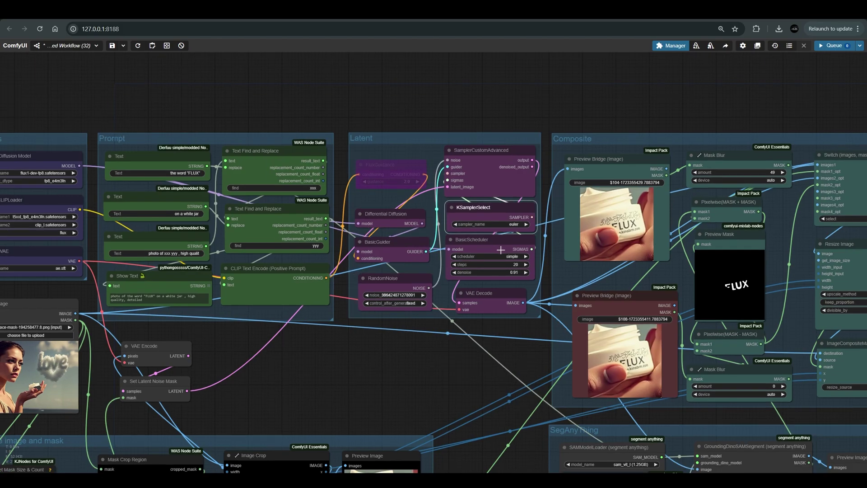
Confirm the BasicScheduler keeps 20 steps and denoise 0.91
{"action": "left_click", "coordinate": [499, 246]}
{"action": "left_click_drag", "start_coordinate": [499, 243], "coordinate": [499, 246]}
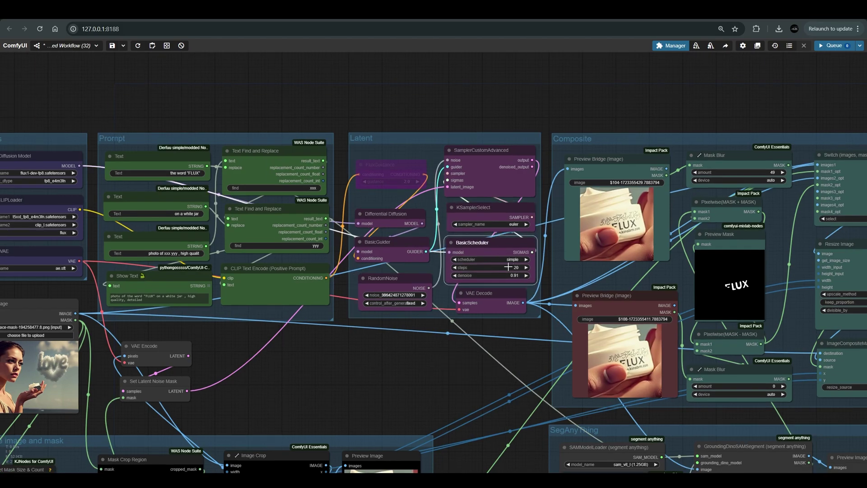
{"action": "left_click", "coordinate": [508, 266]}
{"action": "left_click", "coordinate": [506, 274]}
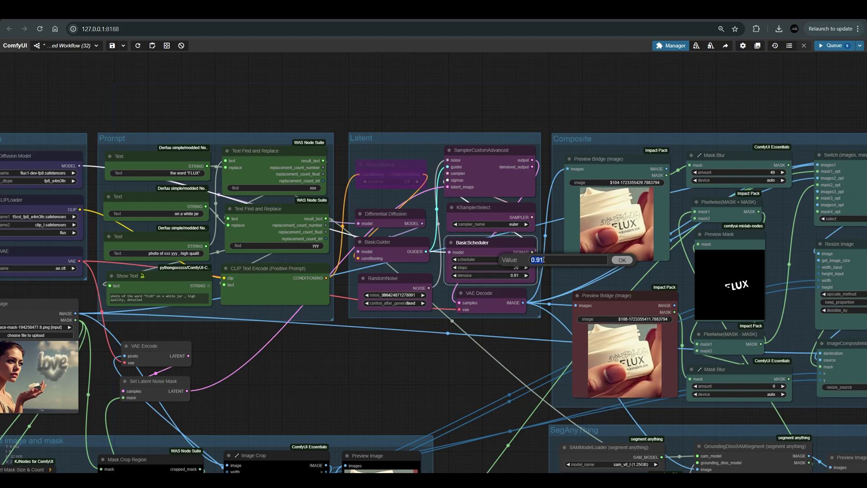
{"action": "left_click", "coordinate": [629, 260]}
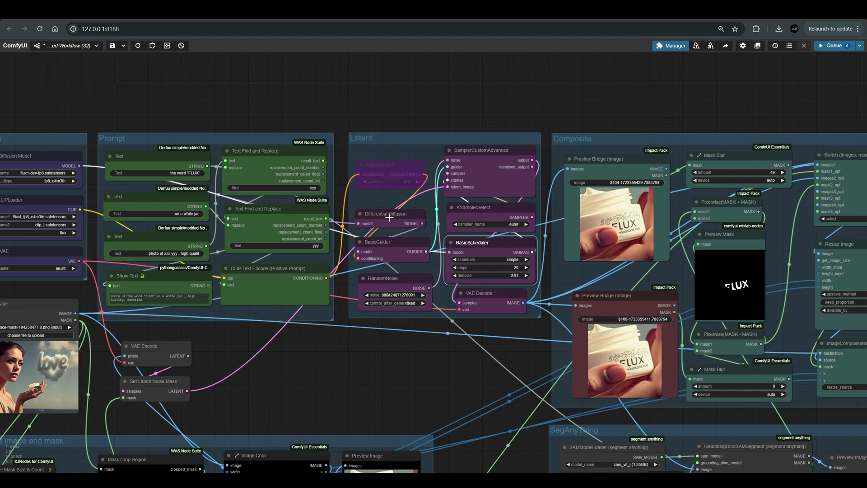
{"action": "left_click_drag", "start_coordinate": [390, 220], "coordinate": [395, 214]}
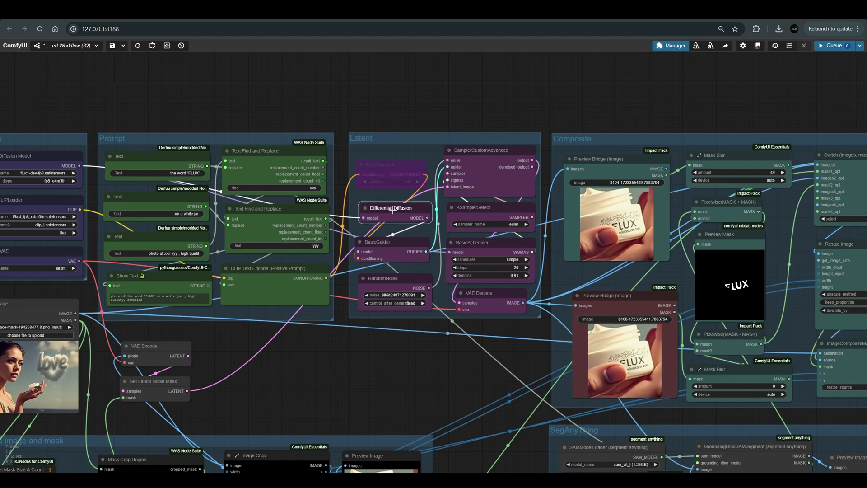
{"action": "scroll", "coordinate": [392, 217], "scroll_direction": "up", "scroll_amount": 6}
{"action": "scroll", "coordinate": [394, 203], "scroll_direction": "down", "scroll_amount": 4}
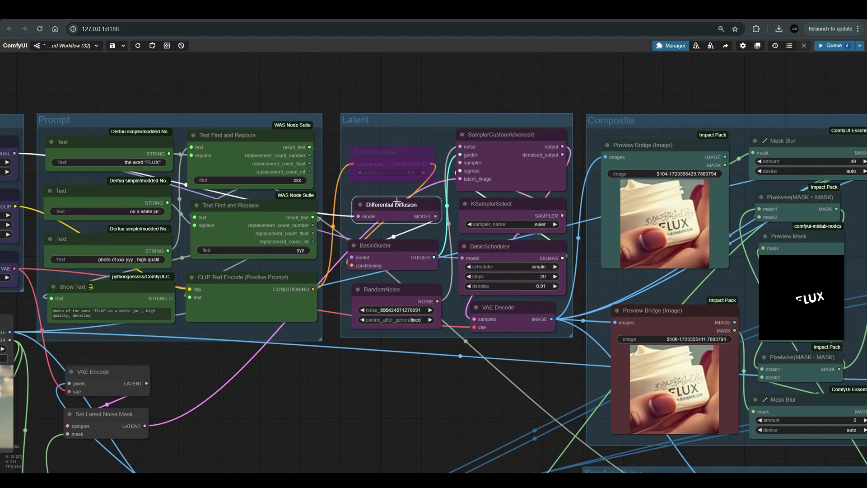
{"action": "scroll", "coordinate": [396, 202], "scroll_direction": "down", "scroll_amount": 10}
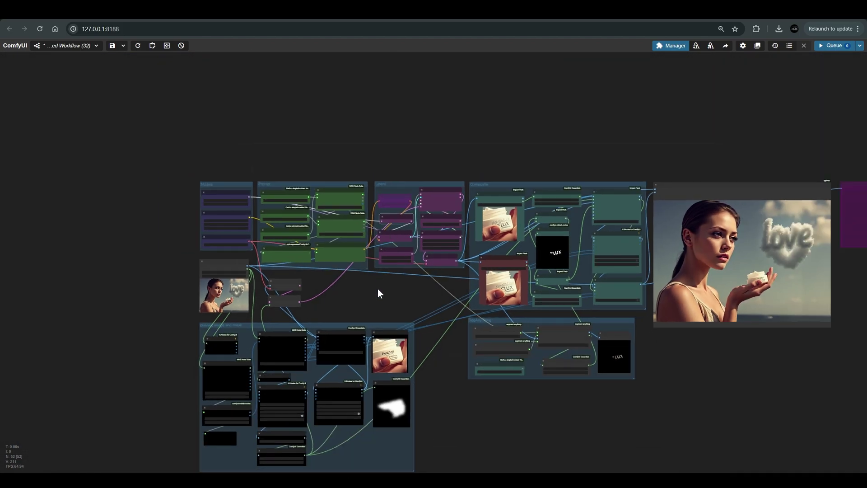
{"action": "scroll", "coordinate": [378, 287], "scroll_direction": "down", "scroll_amount": 1}
{"action": "scroll", "coordinate": [282, 425], "scroll_direction": "up", "scroll_amount": 10}
{"action": "left_click", "coordinate": [304, 377]}
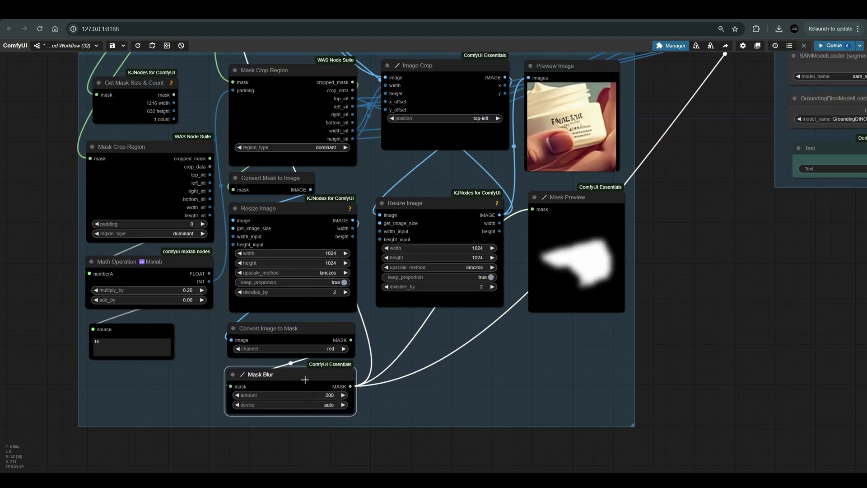
{"action": "scroll", "coordinate": [311, 366], "scroll_direction": "down", "scroll_amount": 8}
{"action": "scroll", "coordinate": [441, 202], "scroll_direction": "down", "scroll_amount": 2}
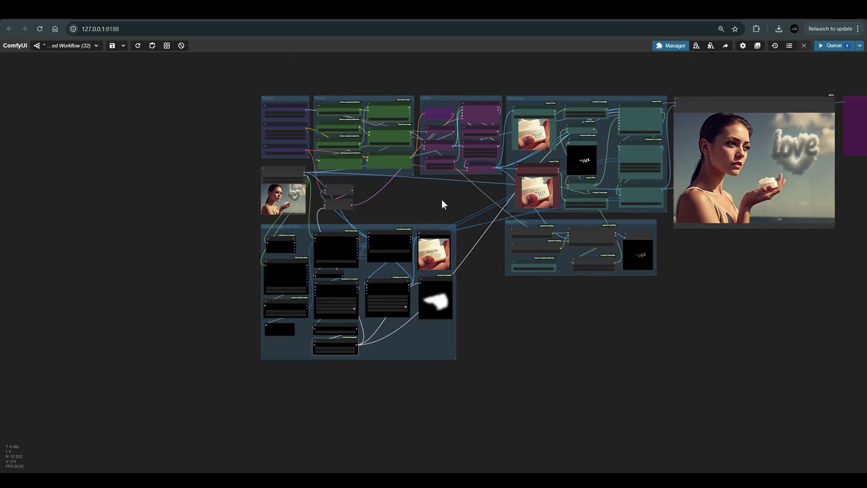
{"action": "left_click_drag", "start_coordinate": [442, 200], "coordinate": [395, 239]}
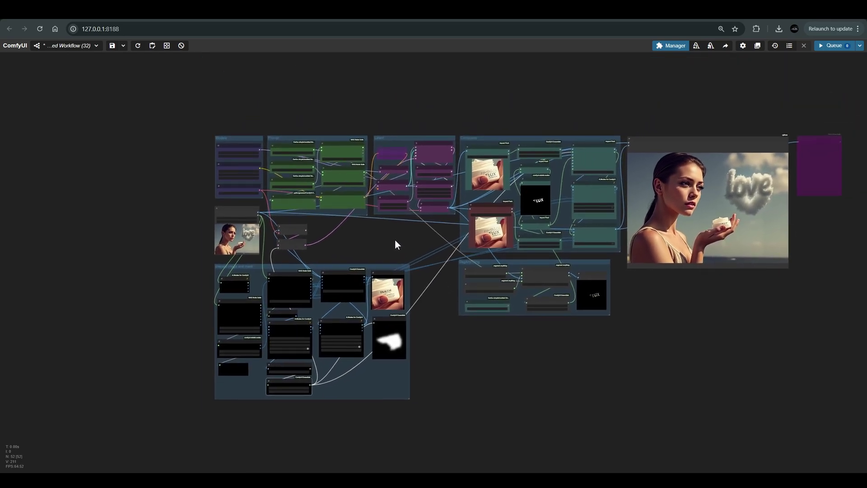
{"action": "scroll", "coordinate": [451, 209], "scroll_direction": "up", "scroll_amount": 12}
{"action": "scroll", "coordinate": [450, 211], "scroll_direction": "down", "scroll_amount": 5}
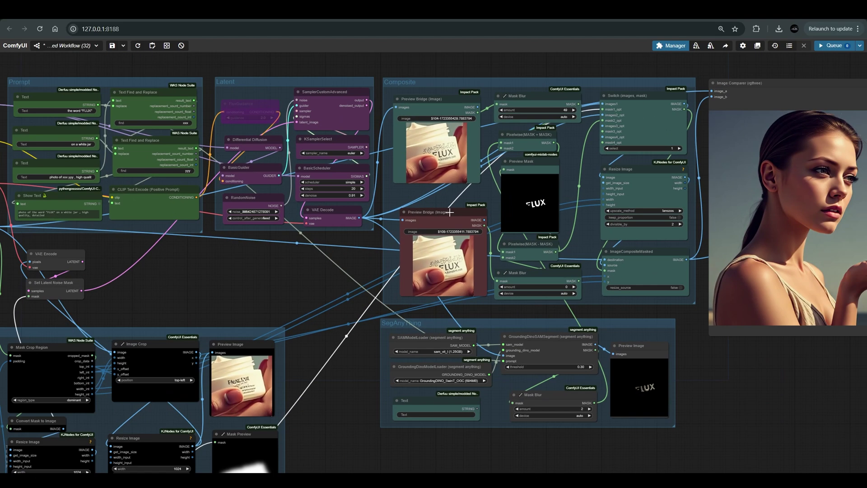
{"action": "left_click_drag", "start_coordinate": [442, 101], "coordinate": [444, 107]}
{"action": "left_click", "coordinate": [444, 211]}
{"action": "scroll", "coordinate": [372, 237], "scroll_direction": "up", "scroll_amount": 3}
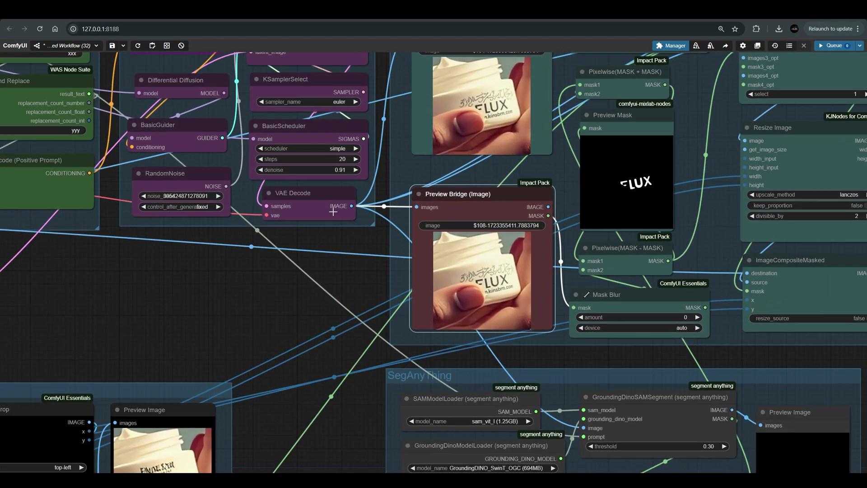
{"action": "left_click", "coordinate": [330, 195]}
{"action": "scroll", "coordinate": [456, 215], "scroll_direction": "down", "scroll_amount": 2}
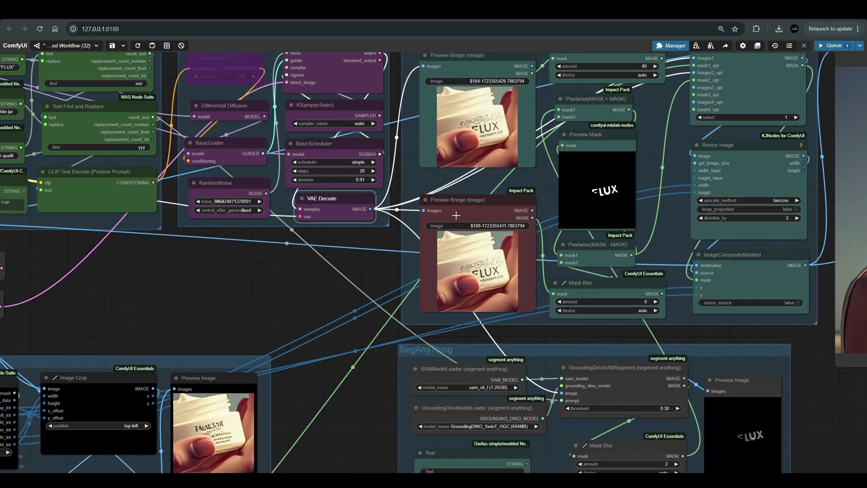
Move the SegAnything group up under Composite and zoom into the Image Comparer's final FLUX jar
{"action": "scroll", "coordinate": [565, 123], "scroll_direction": "down", "scroll_amount": 3}
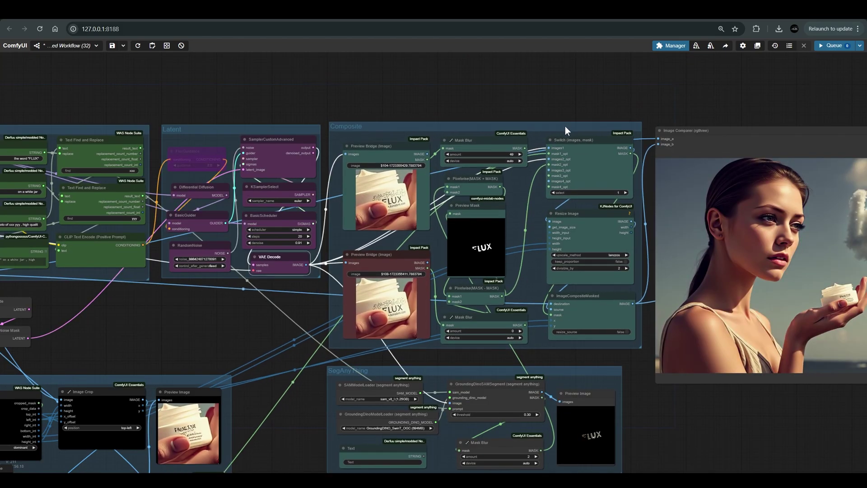
{"action": "left_click_drag", "start_coordinate": [563, 376], "coordinate": [566, 370]}
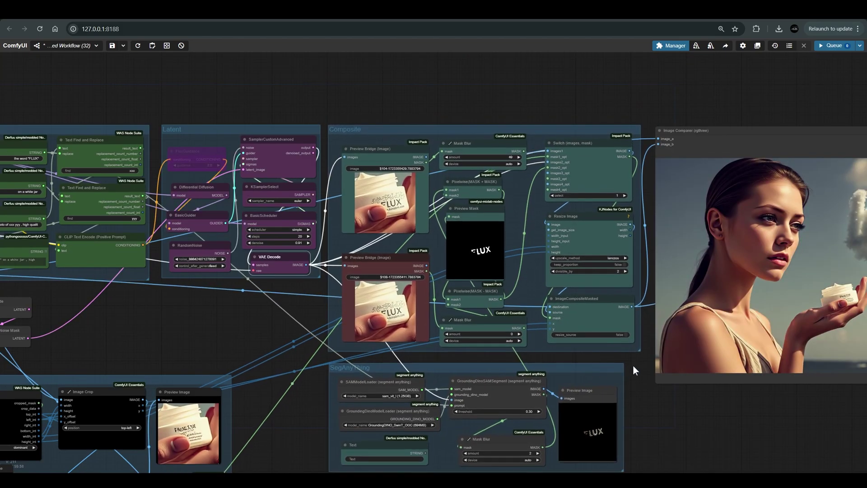
{"action": "left_click_drag", "start_coordinate": [634, 366], "coordinate": [591, 373]}
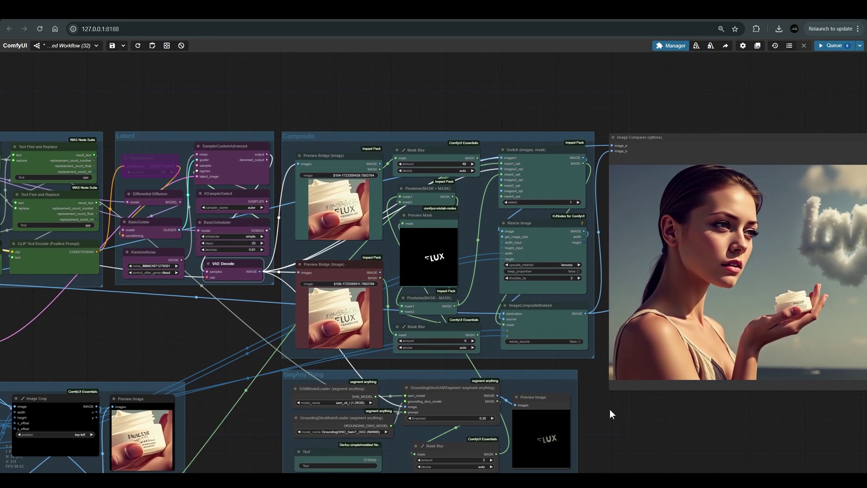
{"action": "left_click_drag", "start_coordinate": [617, 419], "coordinate": [469, 440]}
{"action": "scroll", "coordinate": [695, 322], "scroll_direction": "up", "scroll_amount": 4}
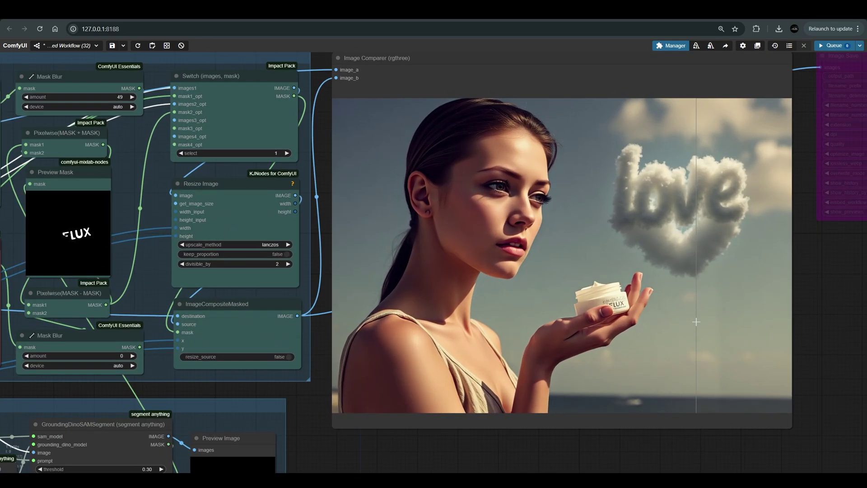
{"action": "scroll", "coordinate": [695, 321], "scroll_direction": "up", "scroll_amount": 6}
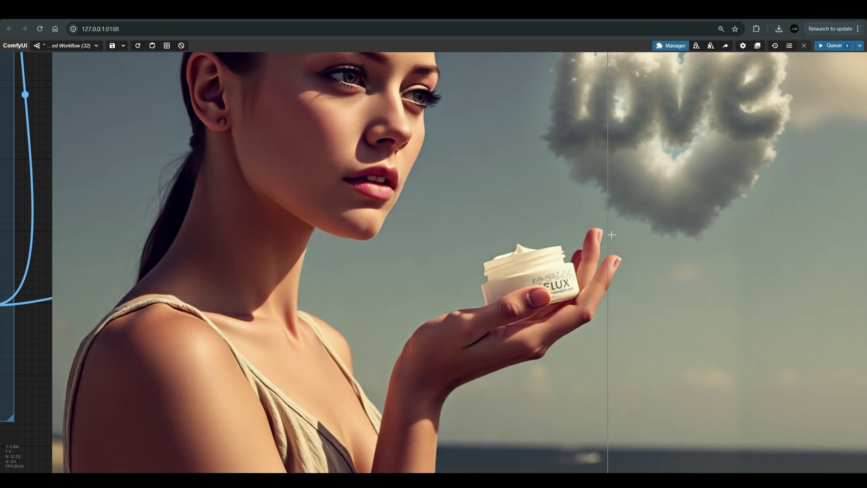
{"action": "scroll", "coordinate": [613, 235], "scroll_direction": "up", "scroll_amount": 4}
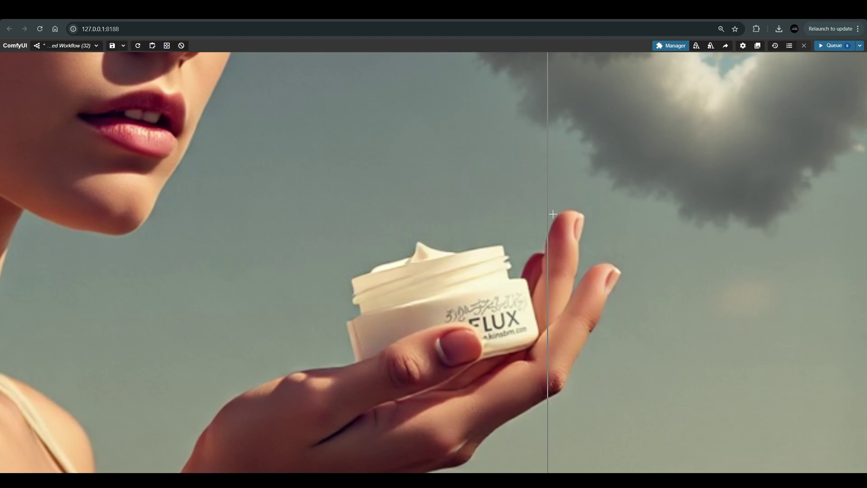
{"action": "scroll", "coordinate": [554, 213], "scroll_direction": "down", "scroll_amount": 8}
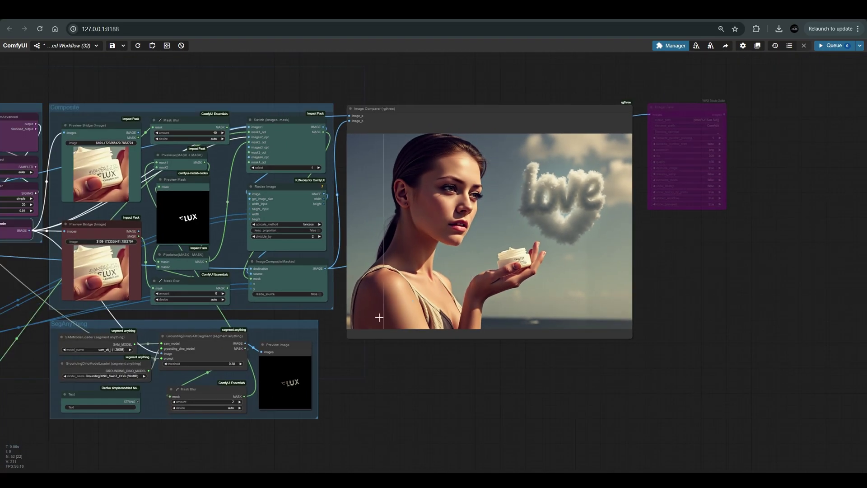
{"action": "left_click_drag", "start_coordinate": [343, 350], "coordinate": [682, 391]}
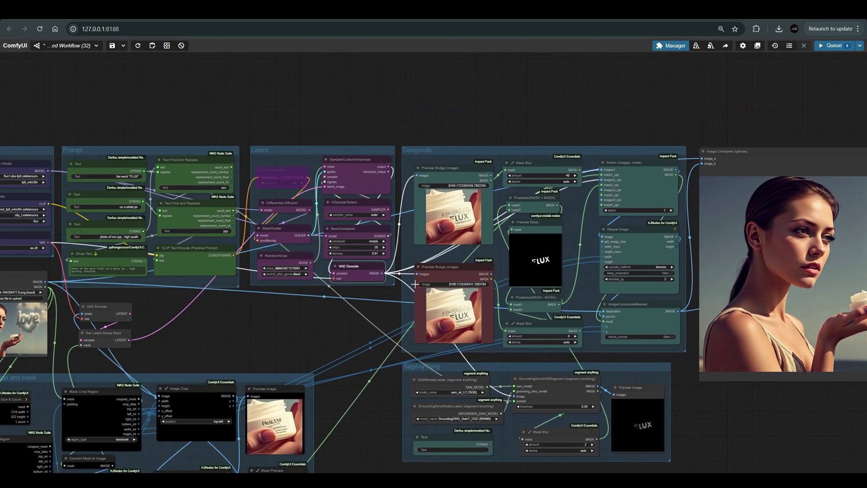
{"action": "scroll", "coordinate": [415, 283], "scroll_direction": "up", "scroll_amount": 6}
{"action": "scroll", "coordinate": [512, 314], "scroll_direction": "up", "scroll_amount": 2}
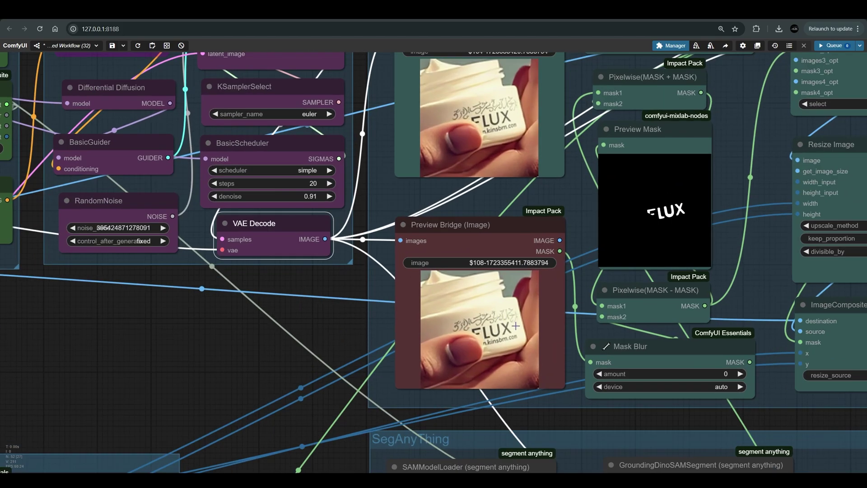
{"action": "scroll", "coordinate": [521, 311], "scroll_direction": "down", "scroll_amount": 10}
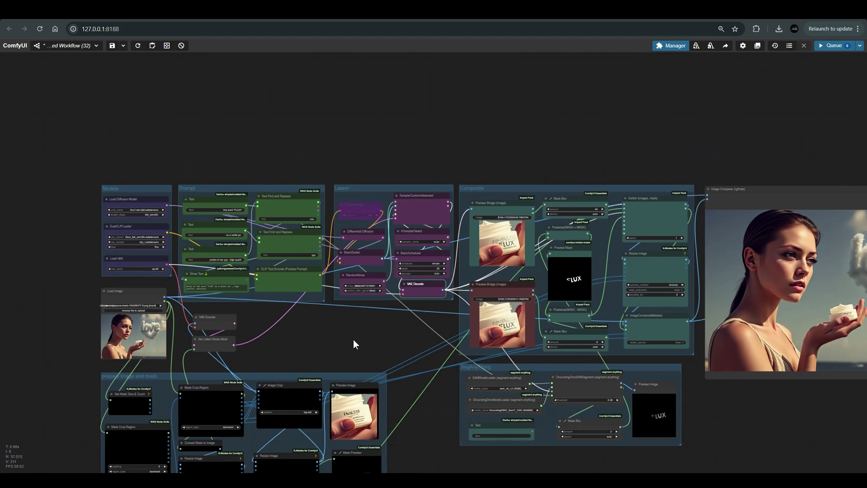
{"action": "scroll", "coordinate": [667, 251], "scroll_direction": "up", "scroll_amount": 8}
{"action": "left_click", "coordinate": [667, 238]}
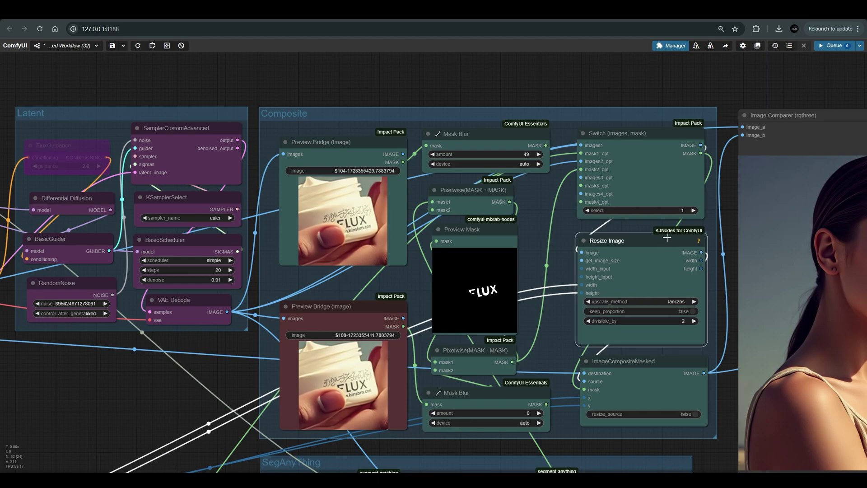
{"action": "scroll", "coordinate": [667, 238], "scroll_direction": "down", "scroll_amount": 5}
{"action": "scroll", "coordinate": [265, 344], "scroll_direction": "up", "scroll_amount": 5}
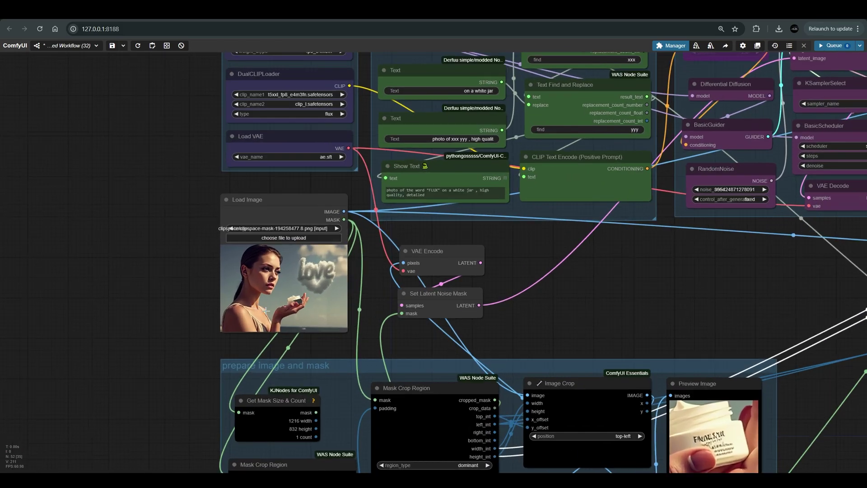
{"action": "scroll", "coordinate": [264, 323], "scroll_direction": "up", "scroll_amount": 2}
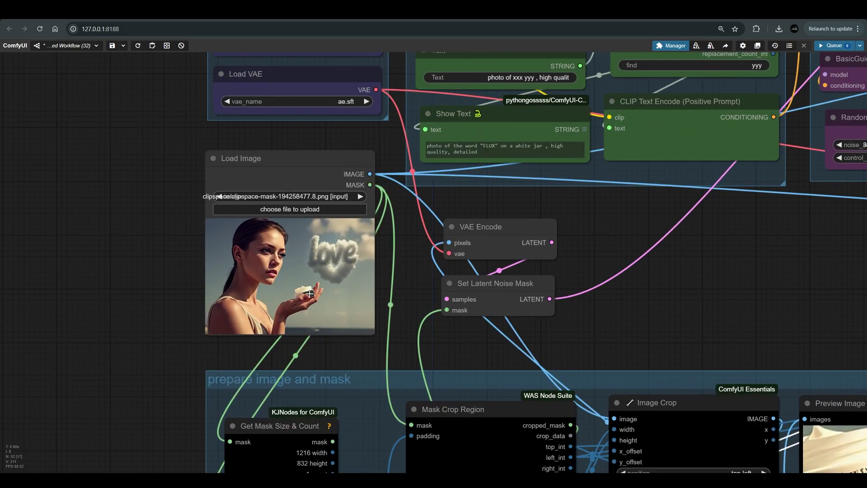
{"action": "scroll", "coordinate": [621, 277], "scroll_direction": "down", "scroll_amount": 5}
{"action": "scroll", "coordinate": [660, 277], "scroll_direction": "up", "scroll_amount": 3}
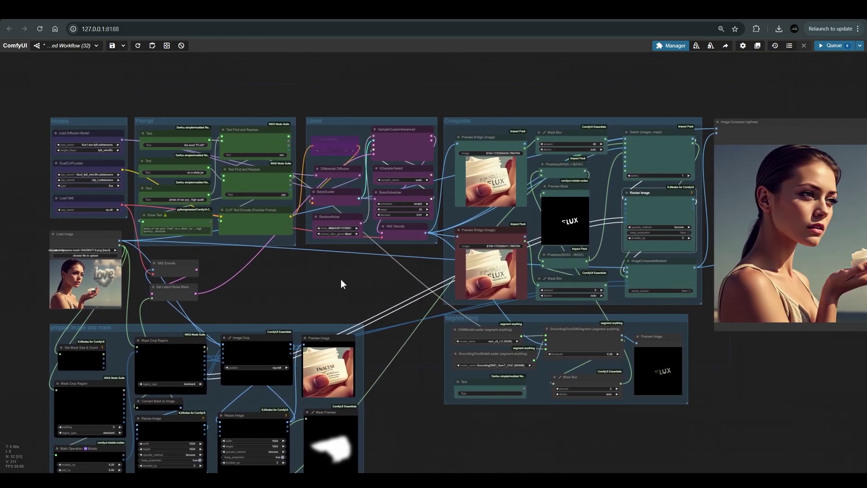
{"action": "scroll", "coordinate": [652, 188], "scroll_direction": "up", "scroll_amount": 5}
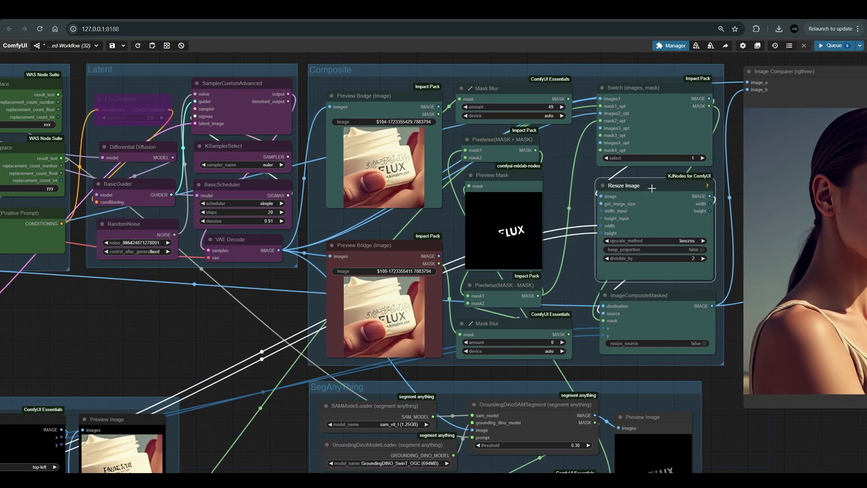
{"action": "scroll", "coordinate": [652, 188], "scroll_direction": "down", "scroll_amount": 2}
{"action": "scroll", "coordinate": [650, 193], "scroll_direction": "down", "scroll_amount": 5}
{"action": "scroll", "coordinate": [632, 212], "scroll_direction": "up", "scroll_amount": 7}
{"action": "left_click_drag", "start_coordinate": [622, 211], "coordinate": [623, 211]}
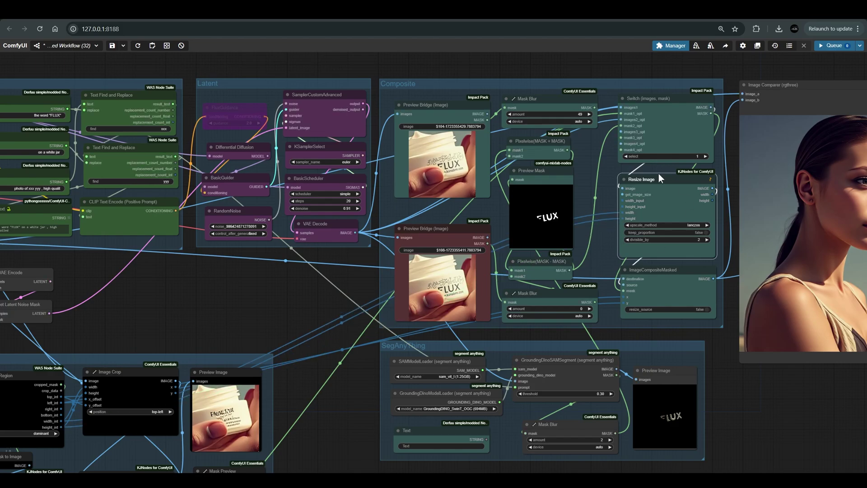
{"action": "scroll", "coordinate": [667, 236], "scroll_direction": "down", "scroll_amount": 3}
{"action": "left_click_drag", "start_coordinate": [811, 371], "coordinate": [697, 394]}
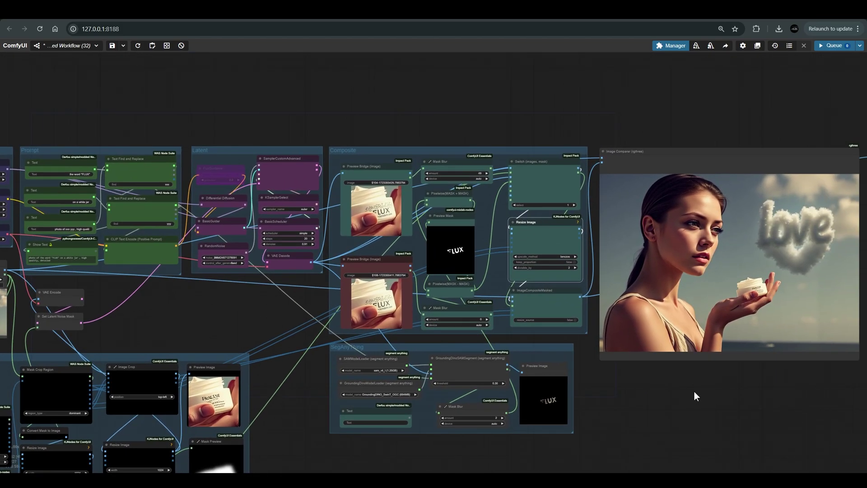
{"action": "scroll", "coordinate": [737, 290], "scroll_direction": "up", "scroll_amount": 5}
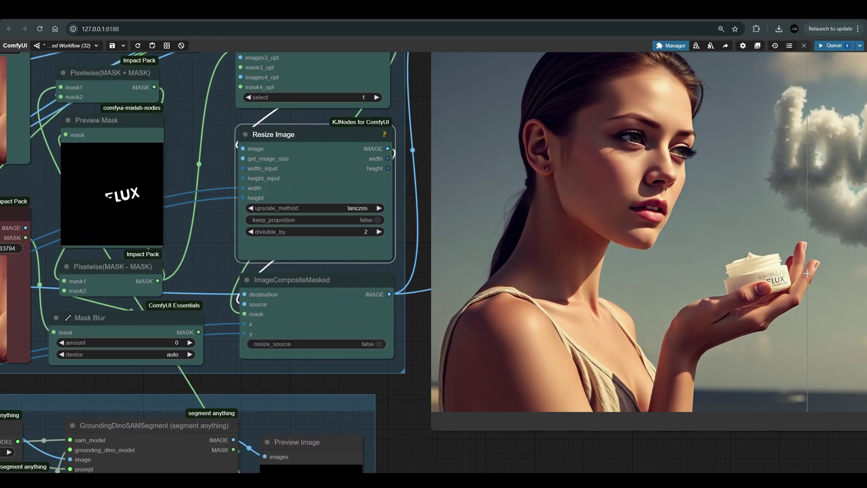
{"action": "scroll", "coordinate": [806, 273], "scroll_direction": "down", "scroll_amount": 5}
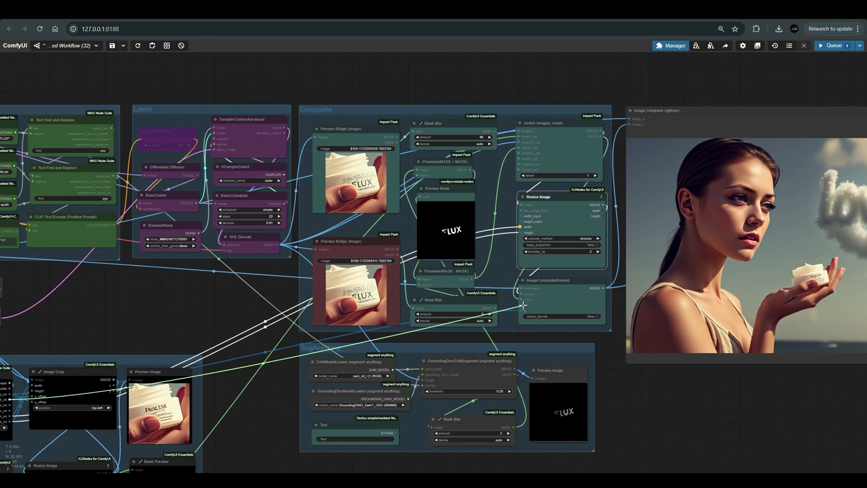
{"action": "scroll", "coordinate": [522, 310], "scroll_direction": "down", "scroll_amount": 3}
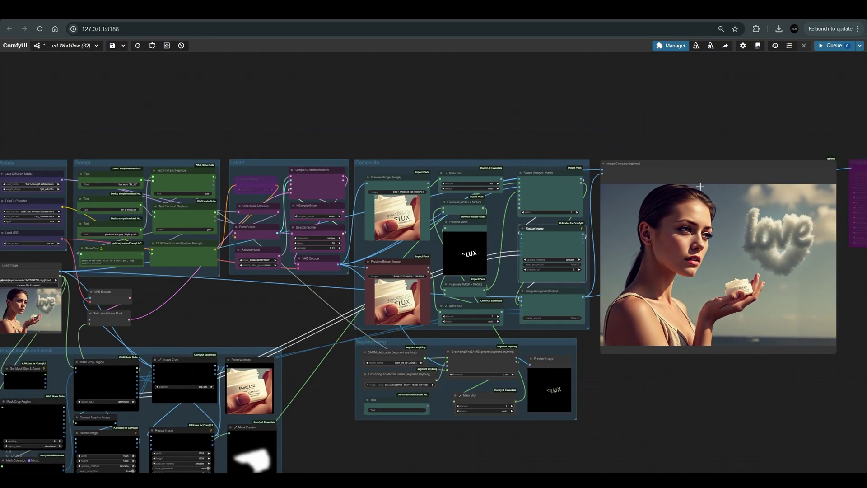
{"action": "scroll", "coordinate": [760, 266], "scroll_direction": "up", "scroll_amount": 5}
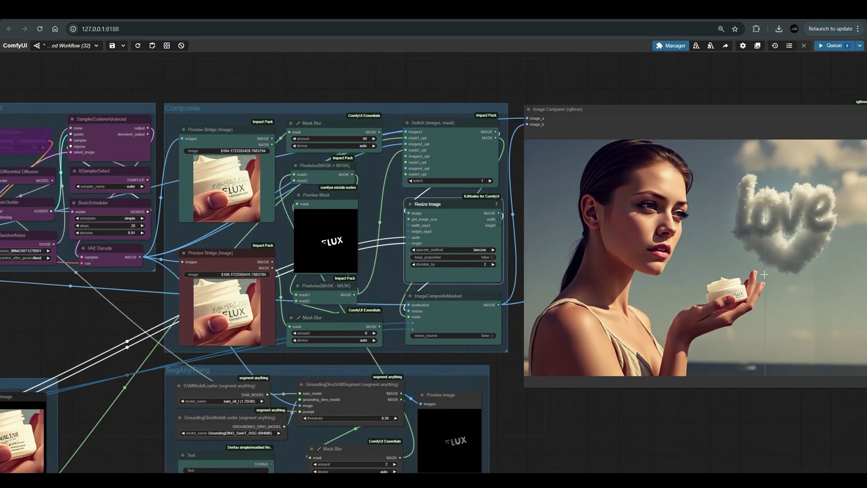
Re-seat the VAE Decode IMAGE link onto the Switch node's second image input
{"action": "left_click_drag", "start_coordinate": [362, 90], "coordinate": [554, 154]}
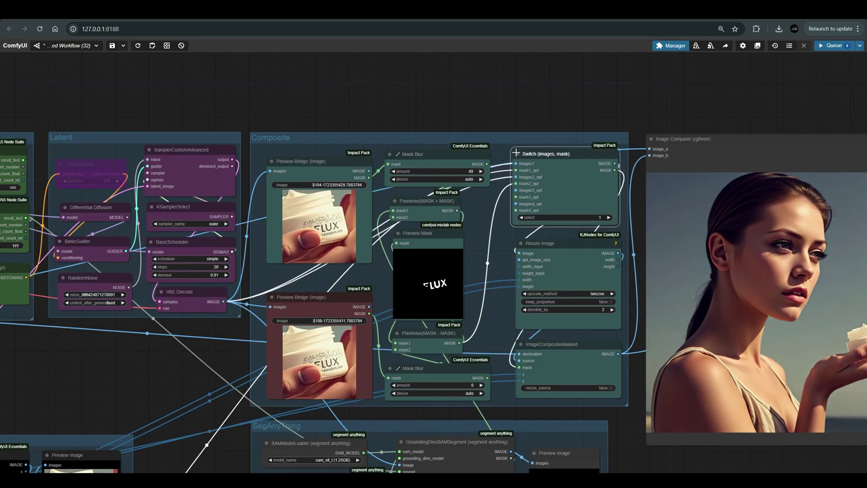
{"action": "scroll", "coordinate": [517, 166], "scroll_direction": "up", "scroll_amount": 5}
{"action": "scroll", "coordinate": [517, 164], "scroll_direction": "down", "scroll_amount": 4}
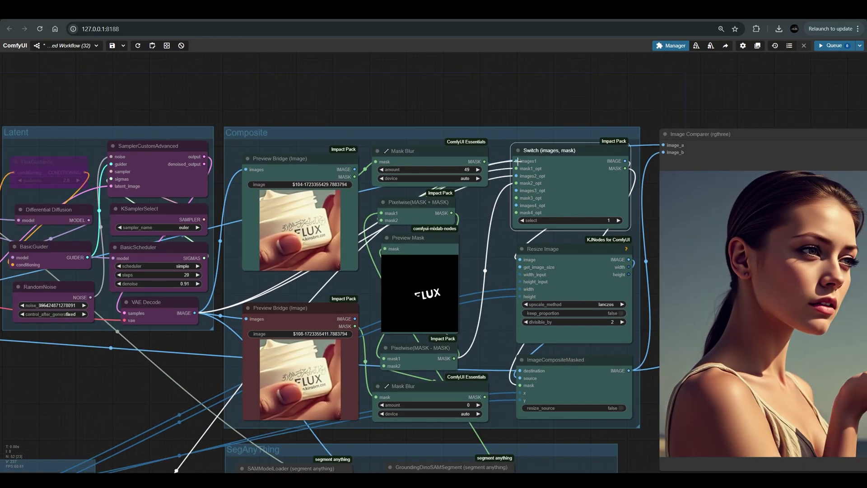
{"action": "left_click_drag", "start_coordinate": [517, 159], "coordinate": [515, 176]}
Set the Switch node's select value to 2 and shift the SegAnyThing group slightly
{"action": "scroll", "coordinate": [515, 176], "scroll_direction": "down", "scroll_amount": 8}
{"action": "scroll", "coordinate": [515, 175], "scroll_direction": "down", "scroll_amount": 1}
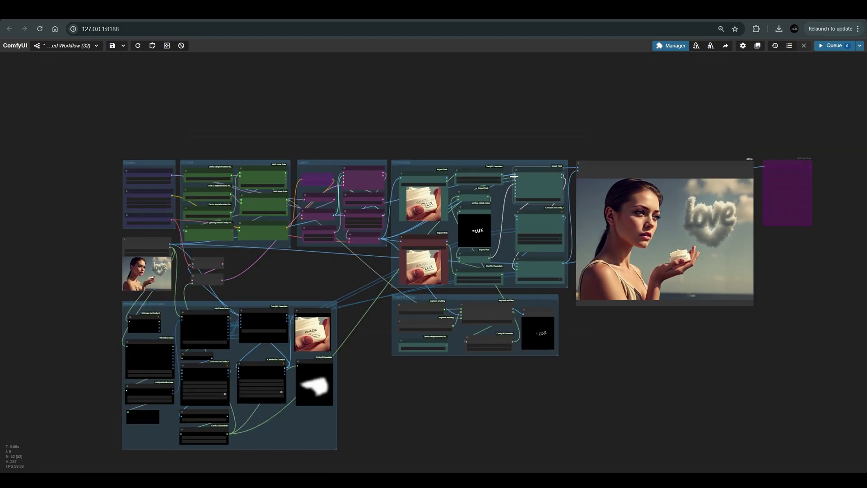
{"action": "scroll", "coordinate": [264, 351], "scroll_direction": "up", "scroll_amount": 8}
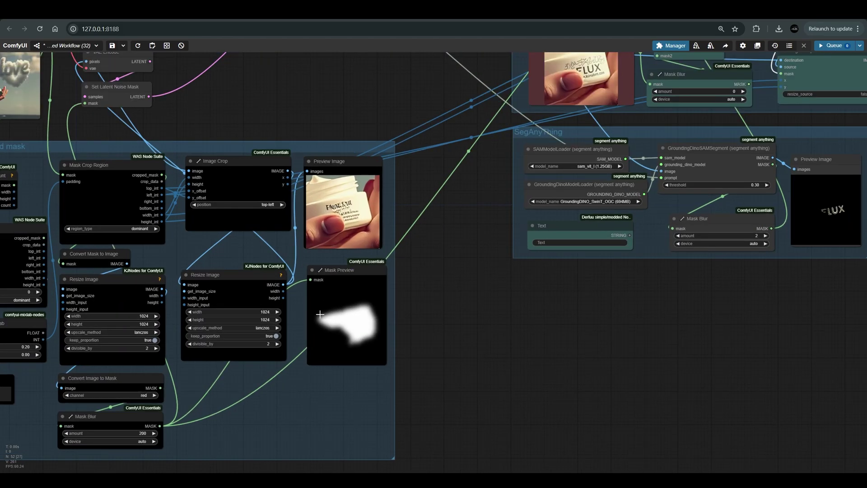
{"action": "scroll", "coordinate": [455, 319], "scroll_direction": "down", "scroll_amount": 9}
{"action": "scroll", "coordinate": [494, 367], "scroll_direction": "up", "scroll_amount": 6}
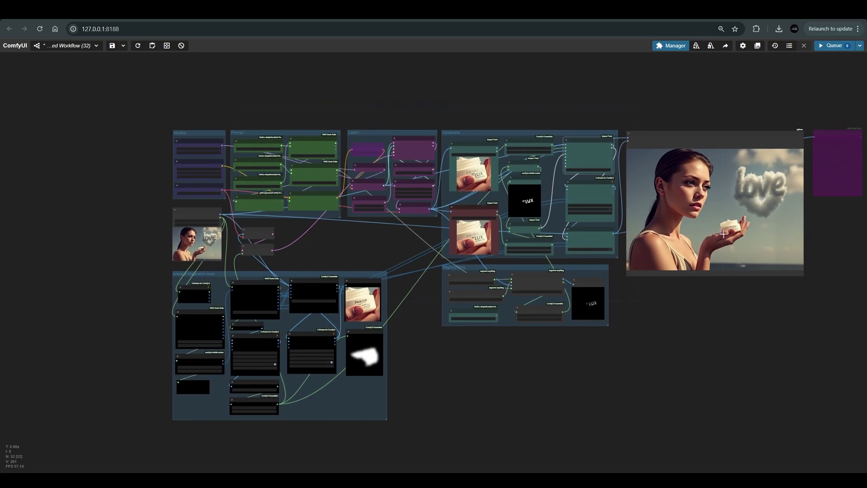
{"action": "scroll", "coordinate": [726, 217], "scroll_direction": "up", "scroll_amount": 2}
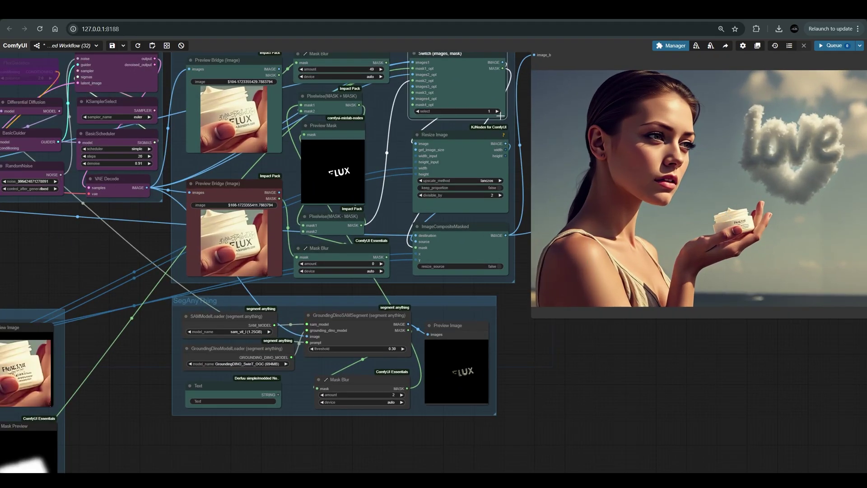
{"action": "scroll", "coordinate": [496, 110], "scroll_direction": "up", "scroll_amount": 3}
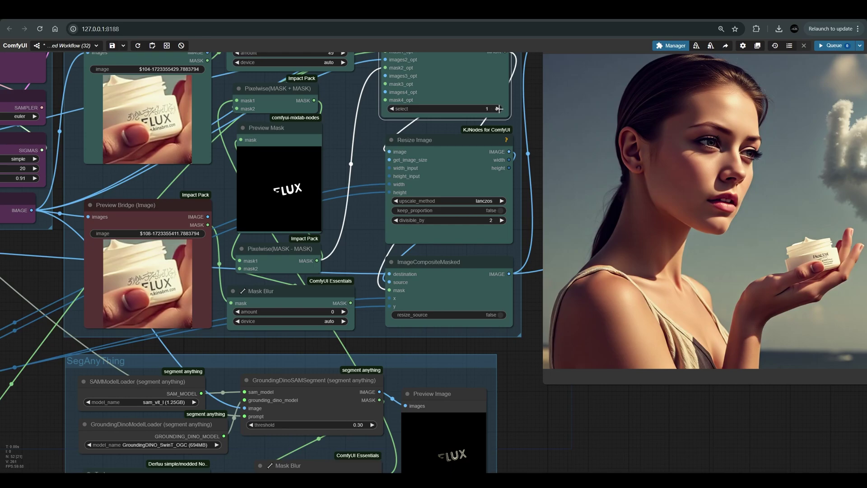
{"action": "scroll", "coordinate": [496, 120], "scroll_direction": "down", "scroll_amount": 4}
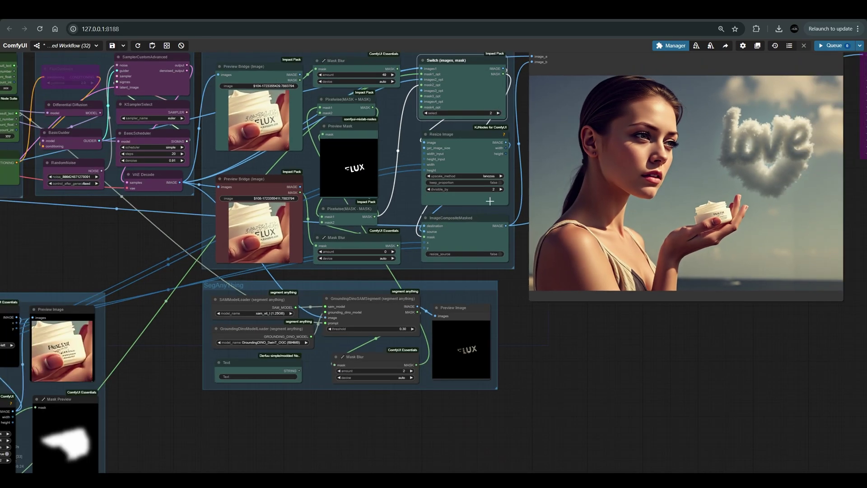
{"action": "left_click_drag", "start_coordinate": [430, 284], "coordinate": [427, 287]}
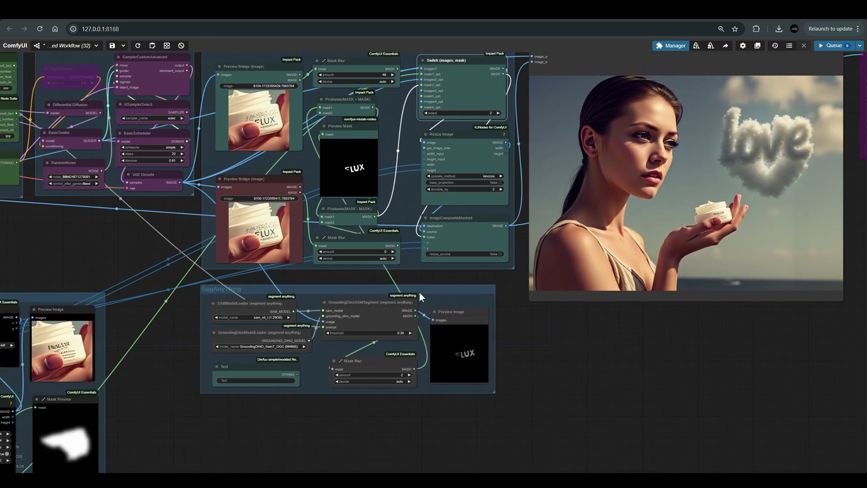
Zoom in on the SegAnyThing group and make a first attempt at linking the Text string
{"action": "scroll", "coordinate": [237, 307], "scroll_direction": "up", "scroll_amount": 4}
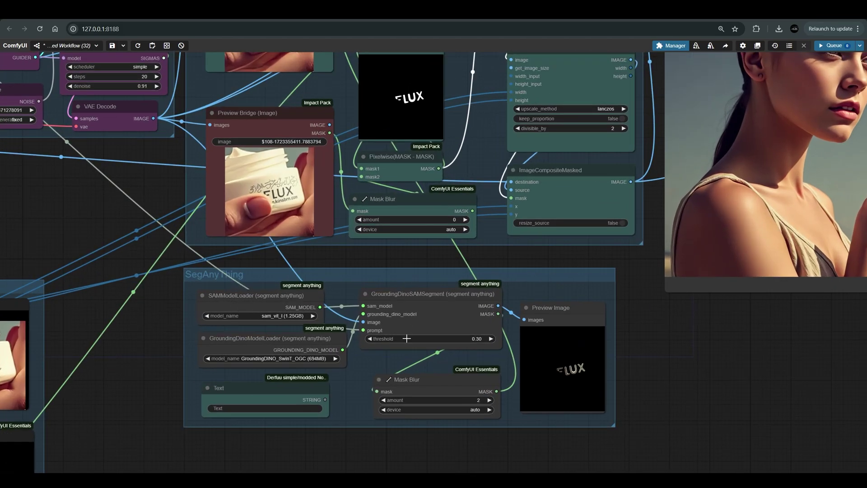
{"action": "scroll", "coordinate": [406, 339], "scroll_direction": "up", "scroll_amount": 1}
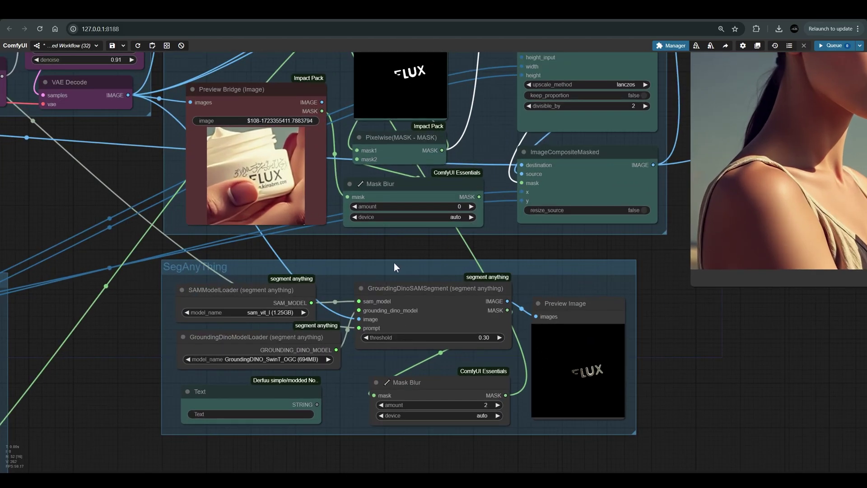
{"action": "scroll", "coordinate": [394, 267], "scroll_direction": "down", "scroll_amount": 6}
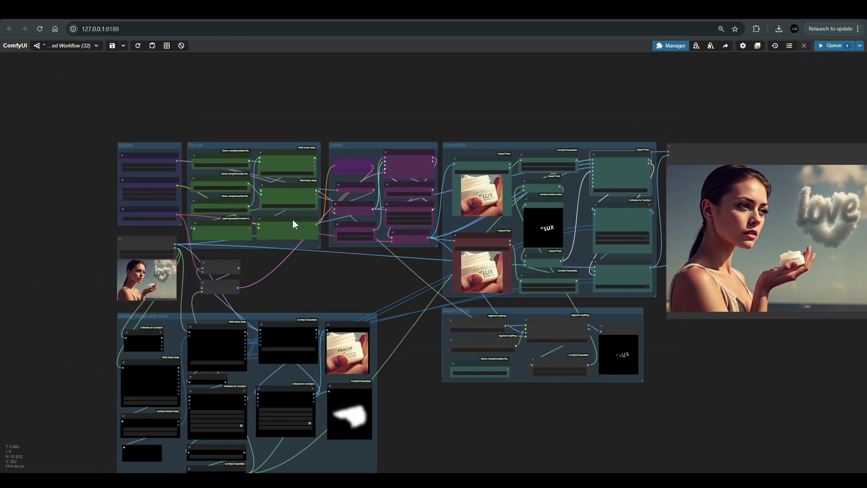
{"action": "scroll", "coordinate": [266, 185], "scroll_direction": "up", "scroll_amount": 5}
{"action": "scroll", "coordinate": [315, 207], "scroll_direction": "down", "scroll_amount": 4}
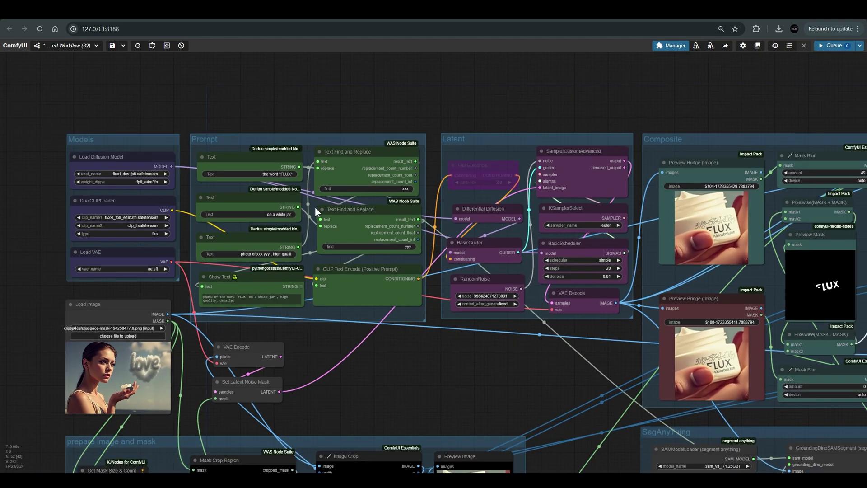
{"action": "scroll", "coordinate": [413, 304], "scroll_direction": "up", "scroll_amount": 2}
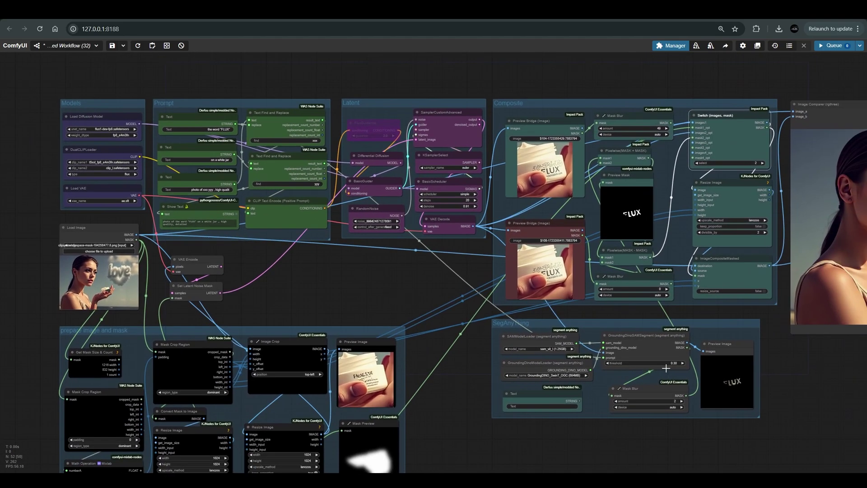
{"action": "scroll", "coordinate": [666, 367], "scroll_direction": "up", "scroll_amount": 2}
{"action": "scroll", "coordinate": [618, 347], "scroll_direction": "up", "scroll_amount": 2}
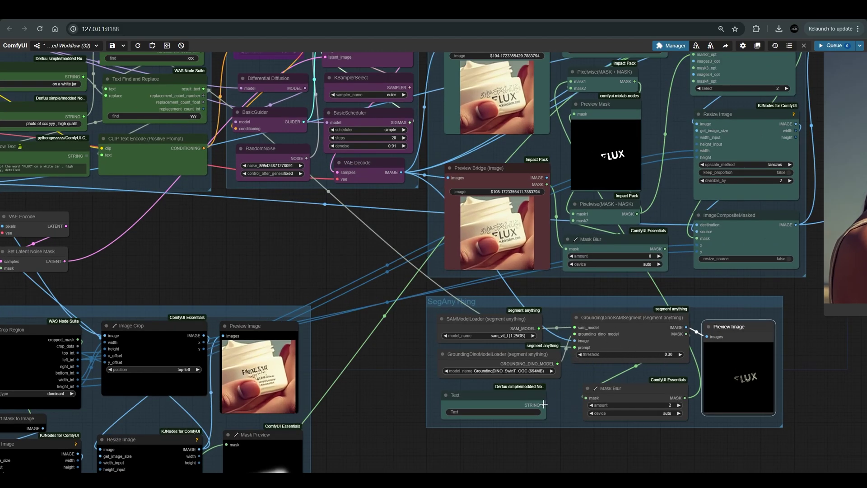
{"action": "left_click_drag", "start_coordinate": [544, 404], "coordinate": [574, 347]}
Link the Text node's STRING output into the GroundingDinoSAMSegment prompt input
{"action": "scroll", "coordinate": [553, 389], "scroll_direction": "up", "scroll_amount": 5}
{"action": "left_click", "coordinate": [522, 372]}
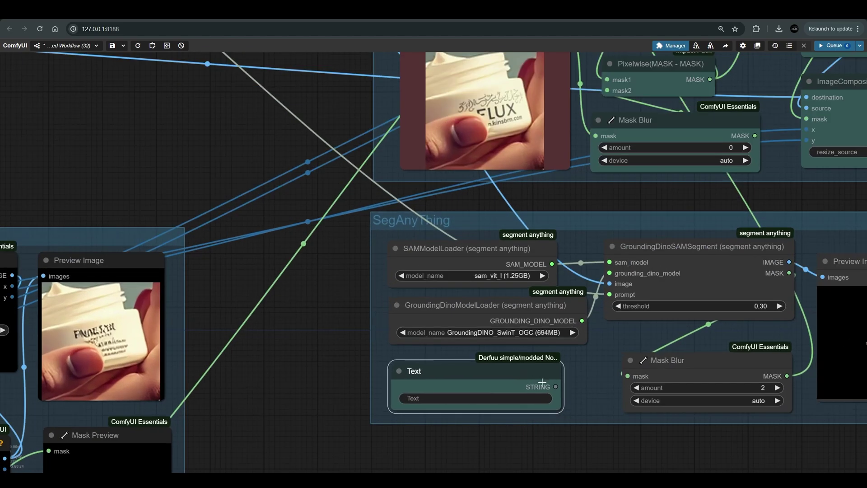
{"action": "left_click_drag", "start_coordinate": [558, 387], "coordinate": [609, 294]}
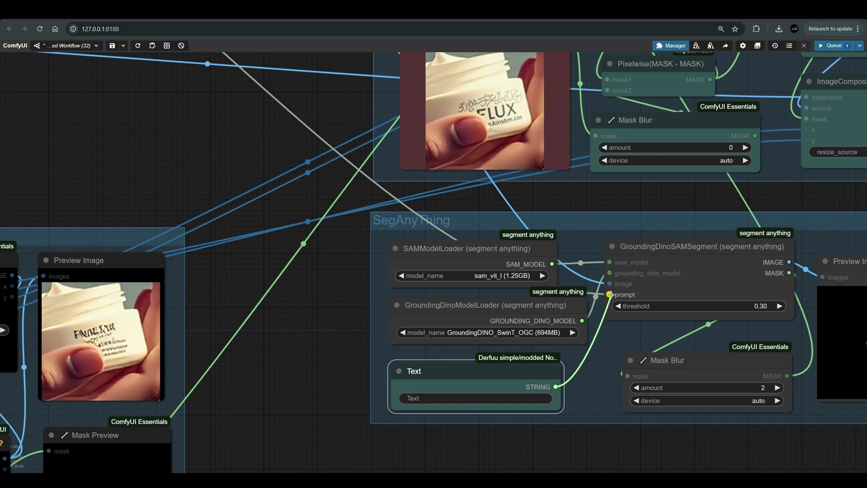
{"action": "scroll", "coordinate": [663, 406], "scroll_direction": "down", "scroll_amount": 6}
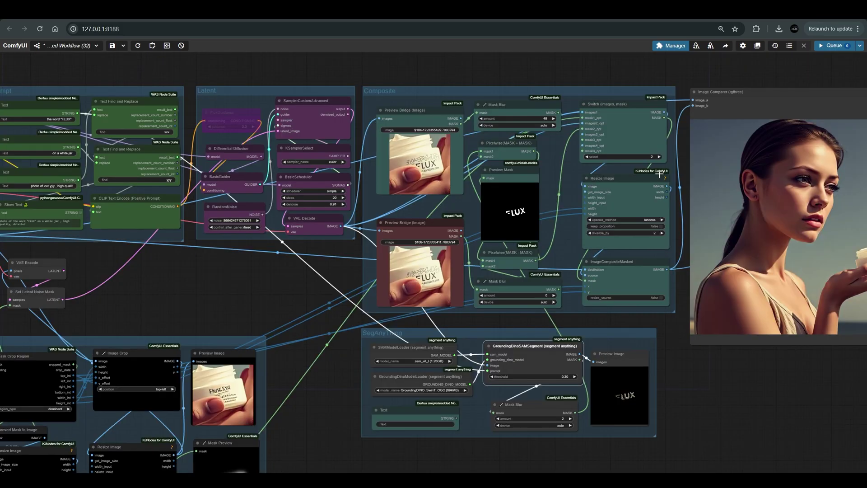
{"action": "left_click_drag", "start_coordinate": [757, 394], "coordinate": [599, 414]}
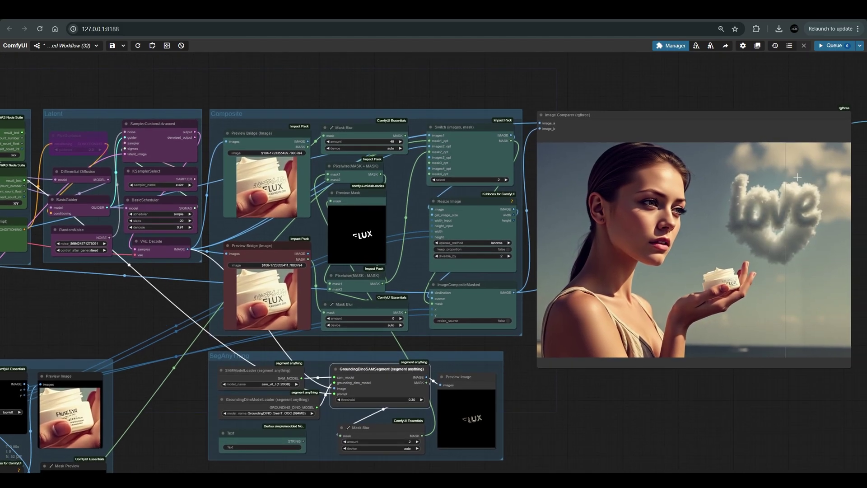
{"action": "scroll", "coordinate": [594, 456], "scroll_direction": "up", "scroll_amount": 2}
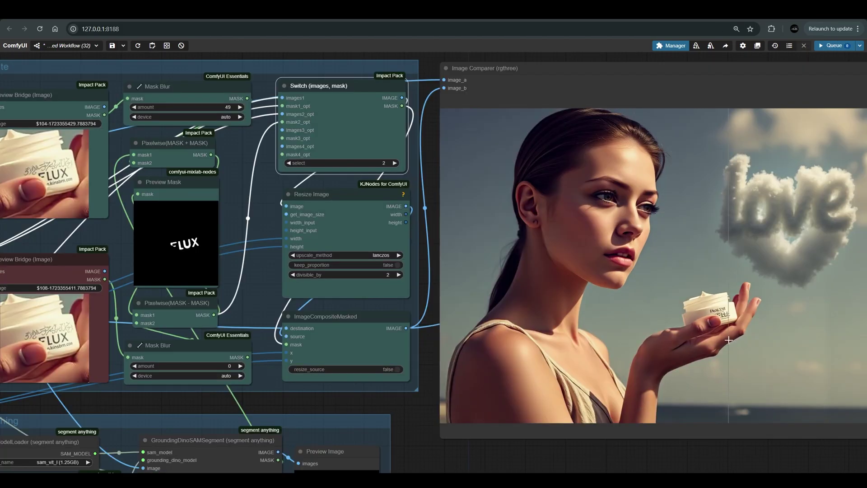
{"action": "scroll", "coordinate": [750, 318], "scroll_direction": "up", "scroll_amount": 5}
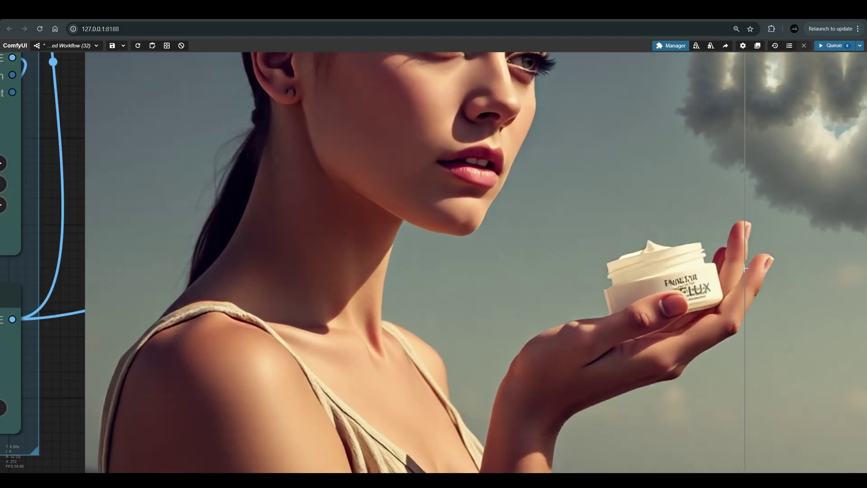
{"action": "scroll", "coordinate": [648, 280], "scroll_direction": "down", "scroll_amount": 8}
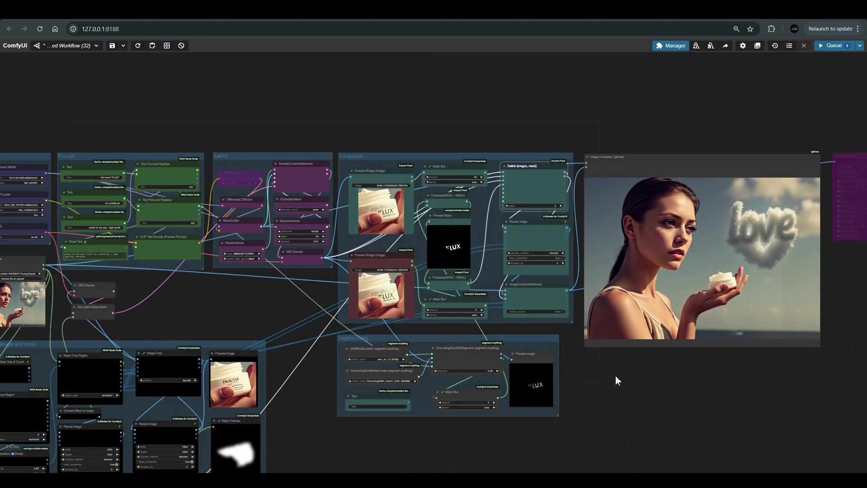
{"action": "left_click_drag", "start_coordinate": [618, 380], "coordinate": [648, 323]}
{"action": "scroll", "coordinate": [553, 325], "scroll_direction": "up", "scroll_amount": 7}
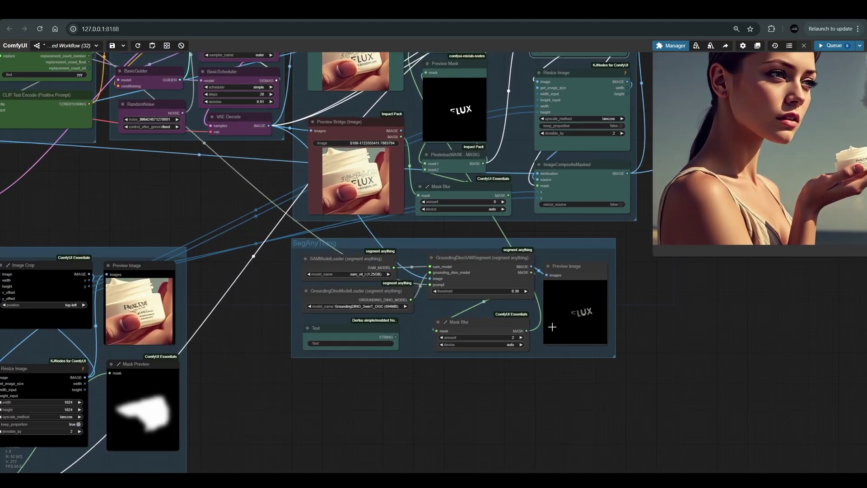
{"action": "scroll", "coordinate": [577, 217], "scroll_direction": "down", "scroll_amount": 2}
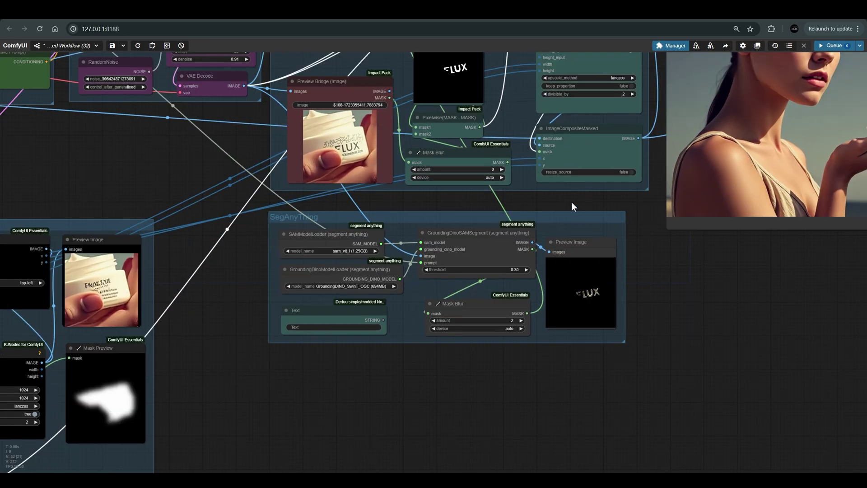
{"action": "left_click_drag", "start_coordinate": [570, 201], "coordinate": [623, 294]}
{"action": "scroll", "coordinate": [533, 117], "scroll_direction": "down", "scroll_amount": 3}
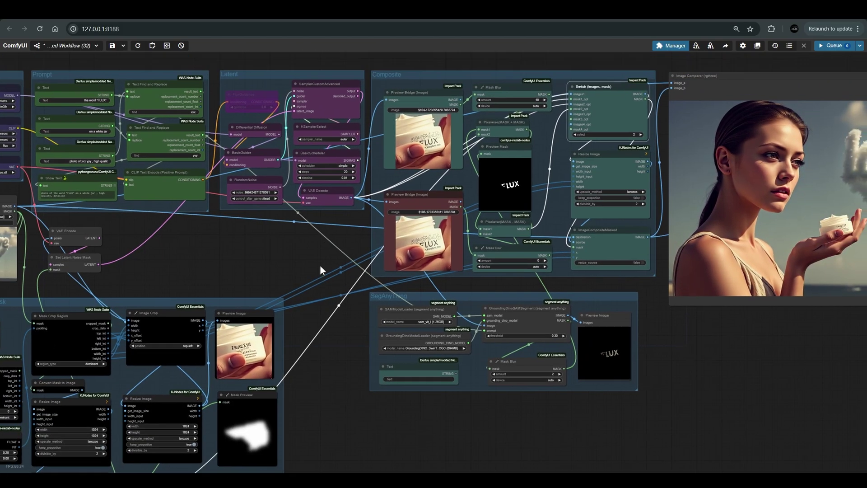
{"action": "scroll", "coordinate": [408, 141], "scroll_direction": "up", "scroll_amount": 1}
{"action": "scroll", "coordinate": [430, 146], "scroll_direction": "up", "scroll_amount": 2}
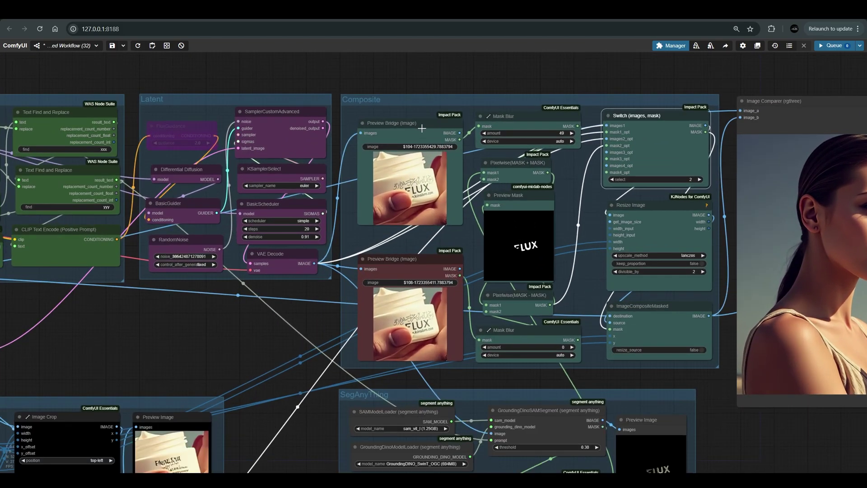
Paint a mask stroke across the script lettering on the jar in the MaskEditor and save it
{"action": "left_click", "coordinate": [427, 263]}
{"action": "left_click_drag", "start_coordinate": [427, 262], "coordinate": [427, 256]}
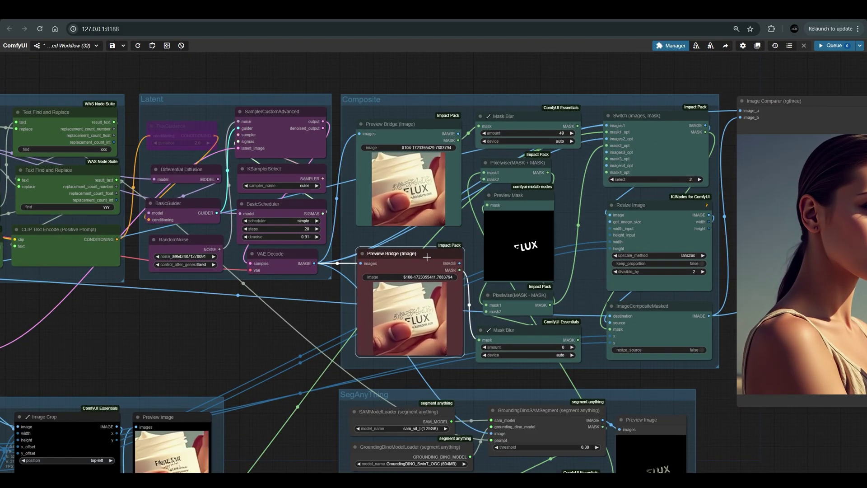
{"action": "right_click", "coordinate": [400, 159]}
{"action": "left_click", "coordinate": [420, 377]}
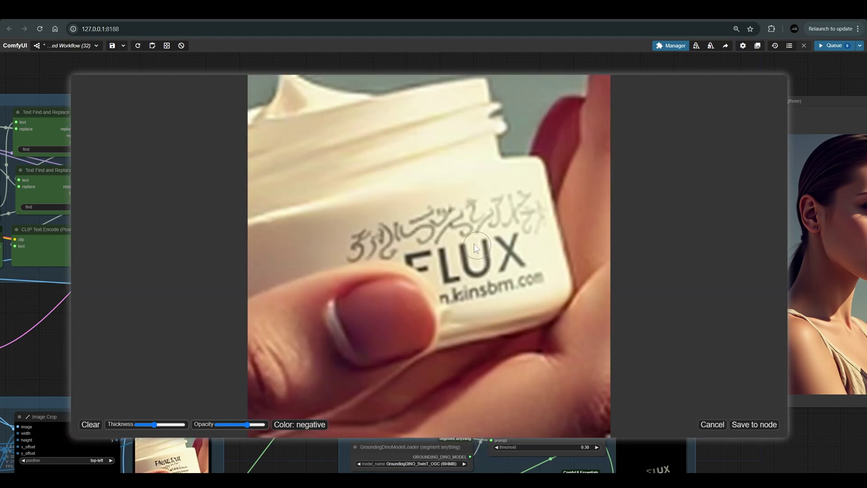
{"action": "scroll", "coordinate": [419, 269], "scroll_direction": "up", "scroll_amount": 5}
{"action": "left_click_drag", "start_coordinate": [402, 230], "coordinate": [521, 210]}
{"action": "left_click", "coordinate": [763, 426]}
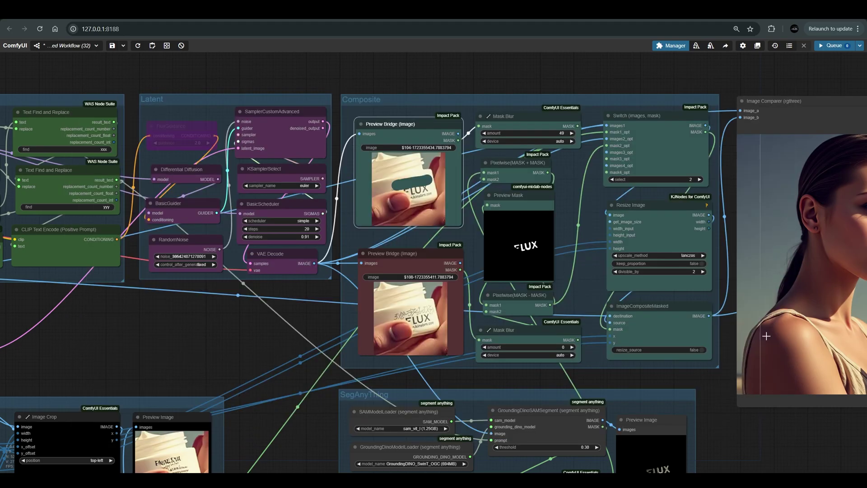
Queue the workflow with the updated mask and zoom into the Image Comparer result
{"action": "left_click", "coordinate": [831, 45]}
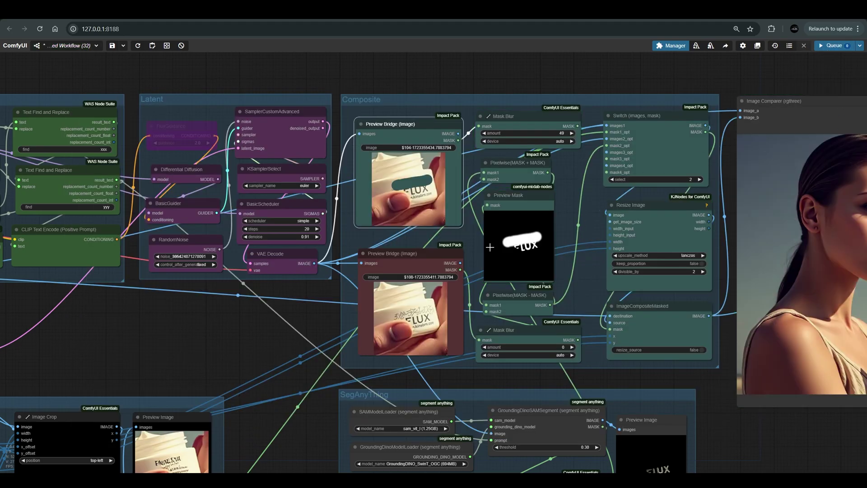
{"action": "scroll", "coordinate": [535, 243], "scroll_direction": "down", "scroll_amount": 3}
{"action": "left_click_drag", "start_coordinate": [770, 372], "coordinate": [687, 378]}
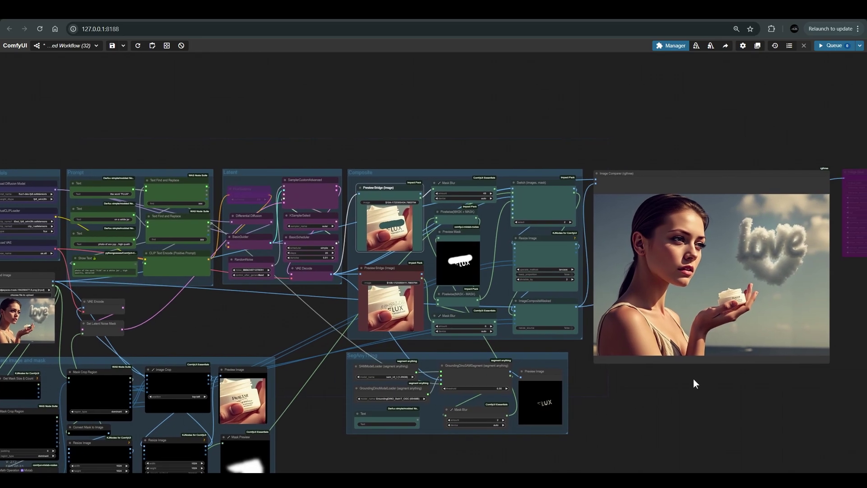
{"action": "scroll", "coordinate": [722, 325], "scroll_direction": "up", "scroll_amount": 6}
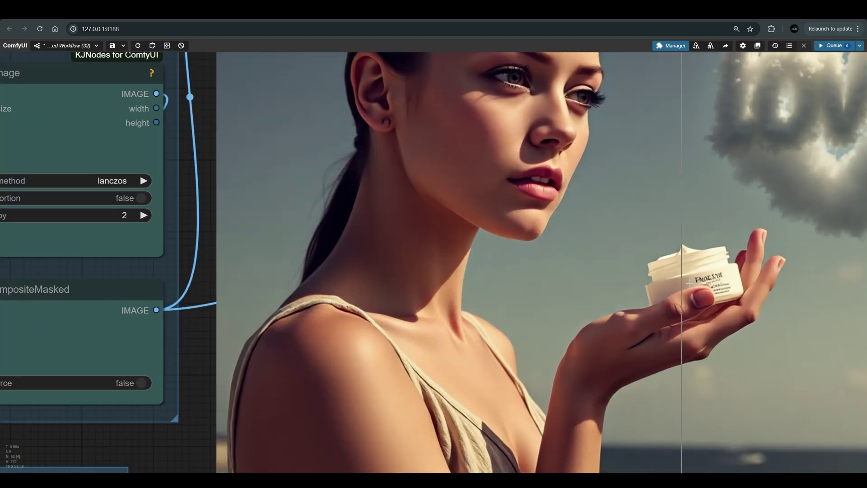
{"action": "scroll", "coordinate": [750, 278], "scroll_direction": "up", "scroll_amount": 5}
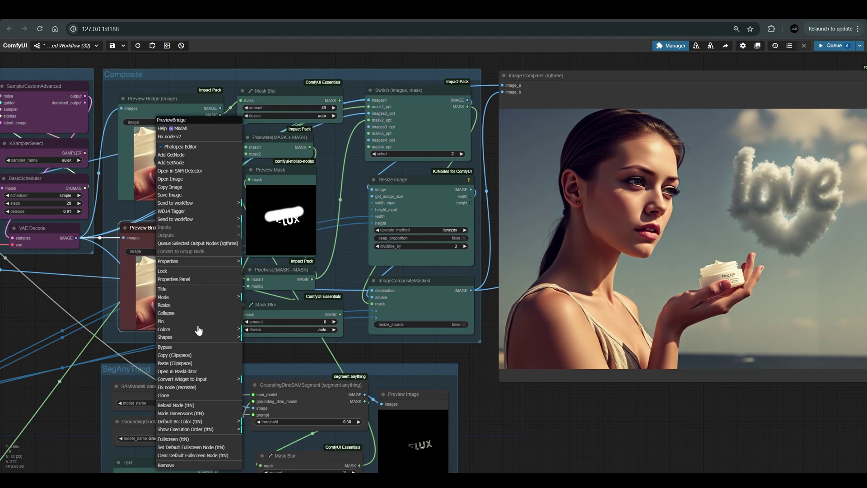
Paint a mask spot over the X of FLUX, save it, and re-queue the workflow
{"action": "left_click", "coordinate": [190, 371]}
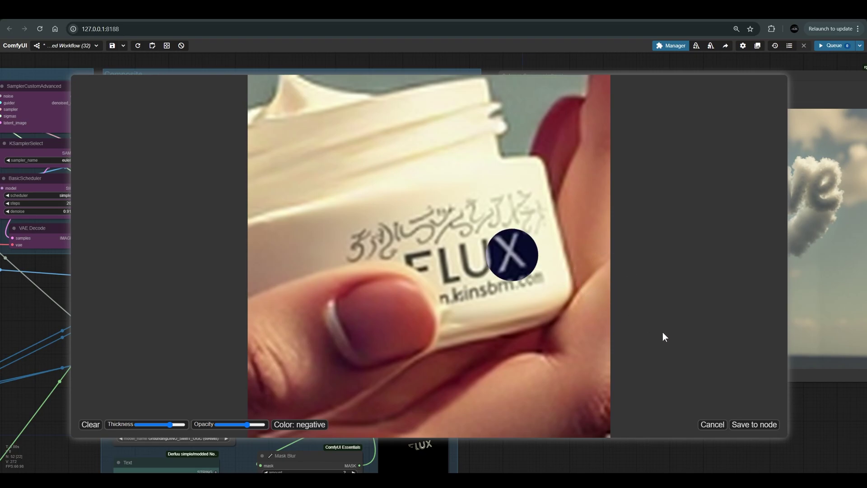
{"action": "left_click", "coordinate": [770, 425]}
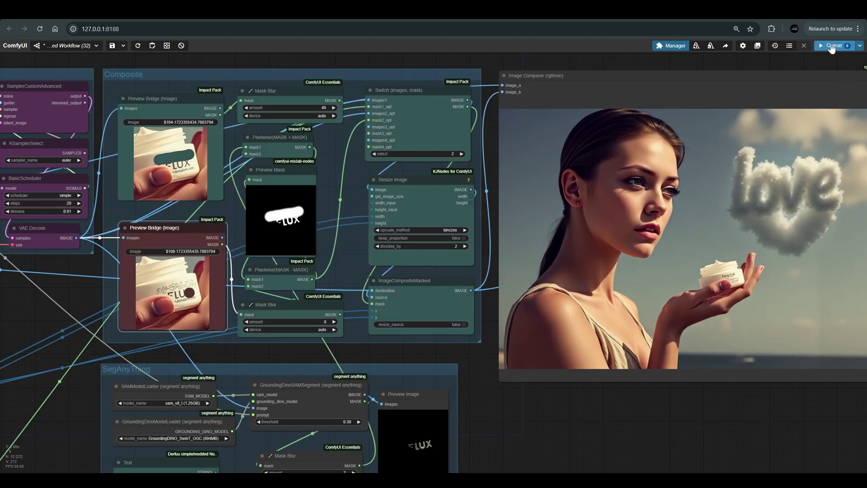
{"action": "left_click", "coordinate": [832, 46]}
{"action": "scroll", "coordinate": [744, 270], "scroll_direction": "up", "scroll_amount": 8}
{"action": "scroll", "coordinate": [756, 237], "scroll_direction": "up", "scroll_amount": 5}
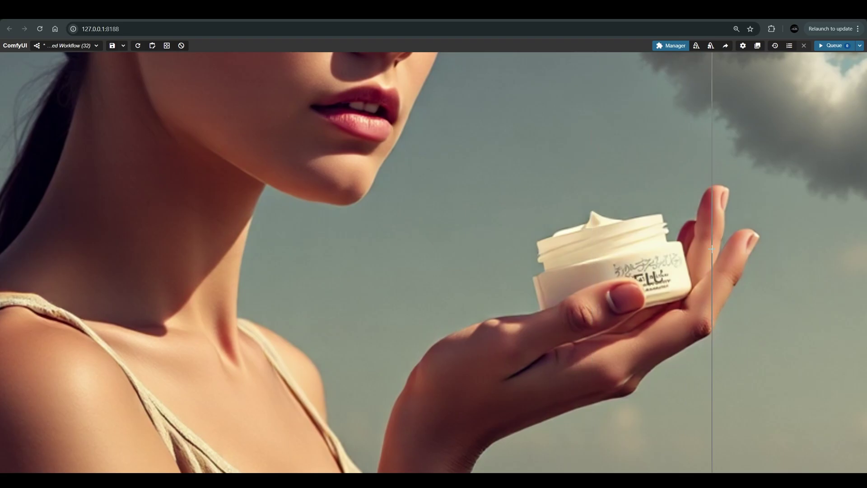
Nudge the top preview node lower and set the Switch (images, mask) select to 1
{"action": "scroll", "coordinate": [709, 251], "scroll_direction": "down", "scroll_amount": 10}
{"action": "scroll", "coordinate": [715, 248], "scroll_direction": "down", "scroll_amount": 5}
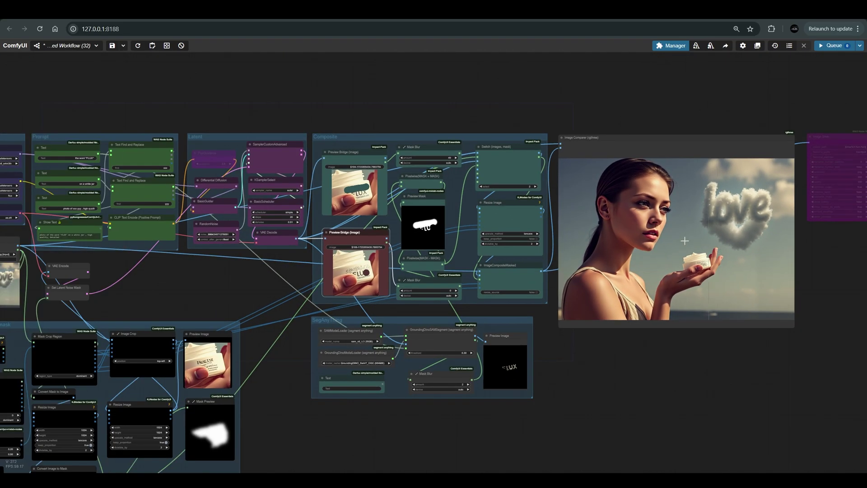
{"action": "scroll", "coordinate": [456, 206], "scroll_direction": "up", "scroll_amount": 4}
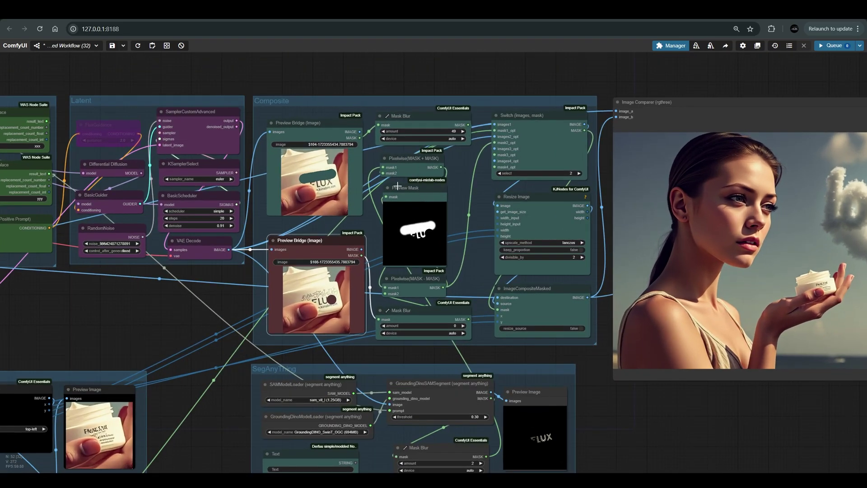
{"action": "scroll", "coordinate": [451, 245], "scroll_direction": "down", "scroll_amount": 2}
{"action": "scroll", "coordinate": [438, 373], "scroll_direction": "down", "scroll_amount": 2}
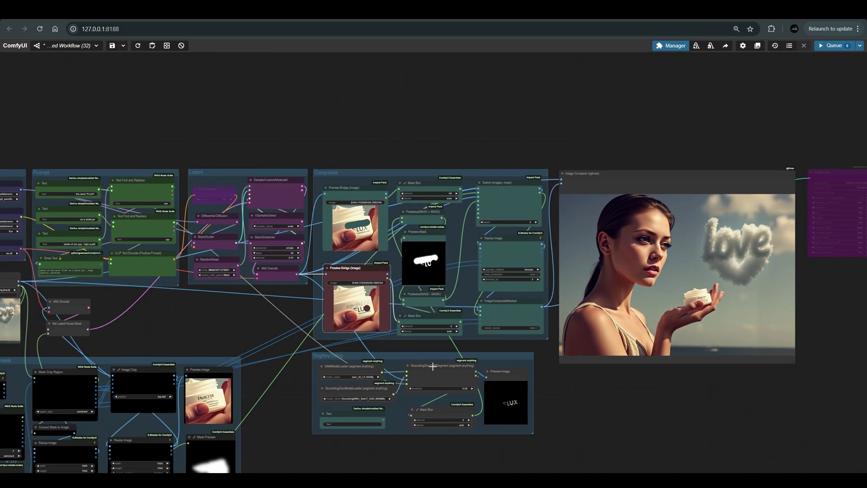
{"action": "scroll", "coordinate": [348, 205], "scroll_direction": "up", "scroll_amount": 4}
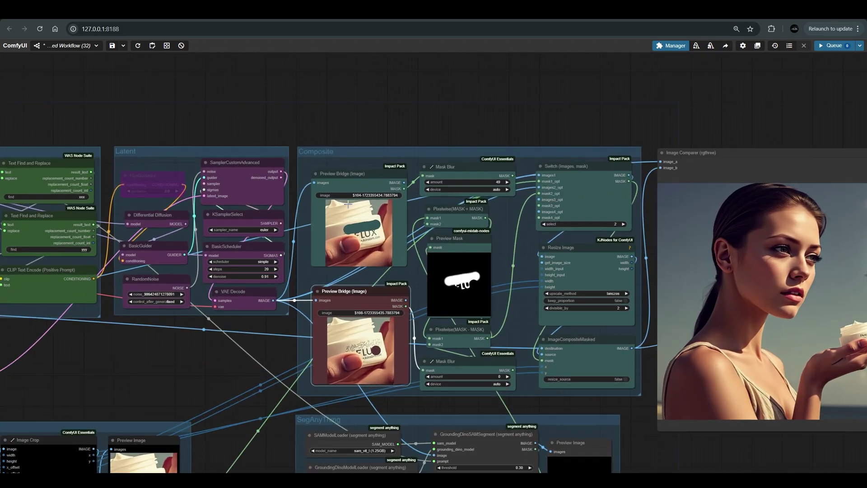
{"action": "left_click_drag", "start_coordinate": [371, 173], "coordinate": [370, 177]}
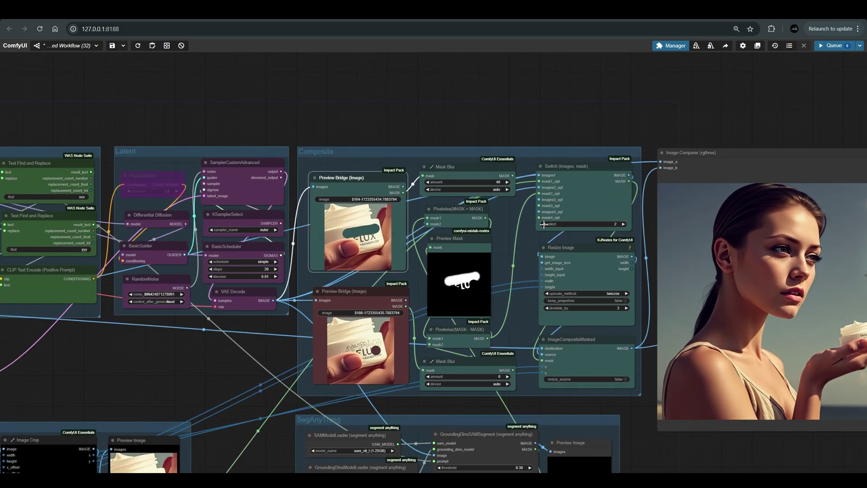
{"action": "left_click", "coordinate": [544, 224]}
Queue a regeneration and zoom into the Image Comparer showing the FLUX-lettered jar
{"action": "scroll", "coordinate": [611, 227], "scroll_direction": "down", "scroll_amount": 1}
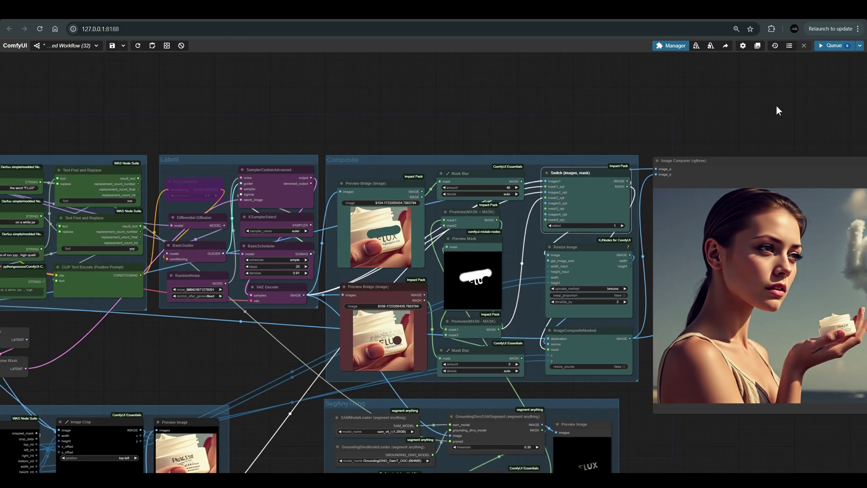
{"action": "left_click", "coordinate": [832, 45]}
{"action": "scroll", "coordinate": [473, 302], "scroll_direction": "down", "scroll_amount": 4}
{"action": "scroll", "coordinate": [640, 412], "scroll_direction": "up", "scroll_amount": 7}
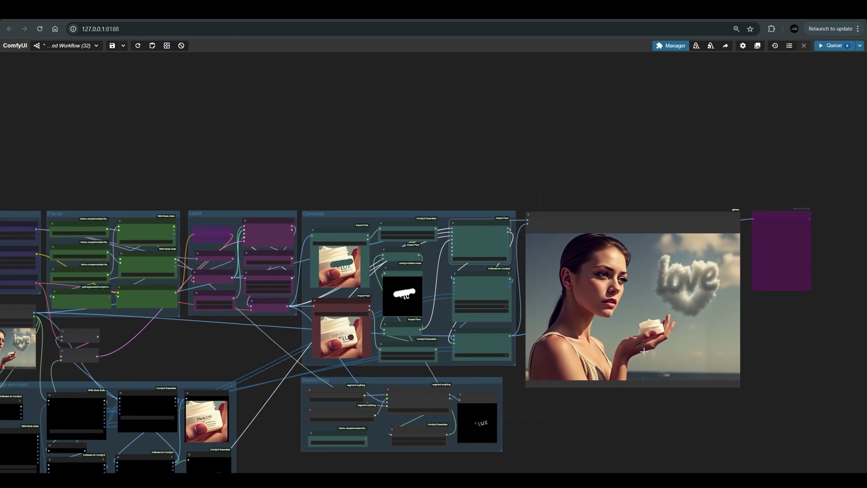
{"action": "scroll", "coordinate": [653, 326], "scroll_direction": "up", "scroll_amount": 15}
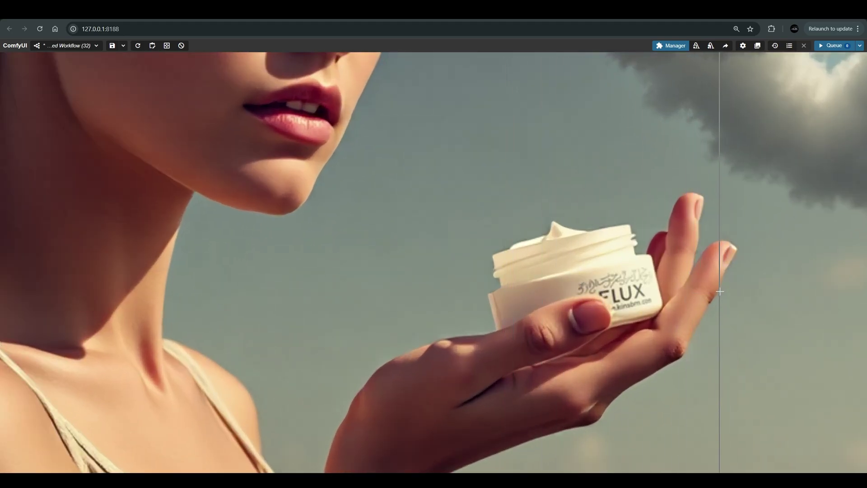
Zoom out and pan the graph to bring the 'prepare image and mask' group, with mask blur 200, into view
{"action": "scroll", "coordinate": [698, 288], "scroll_direction": "down", "scroll_amount": 10}
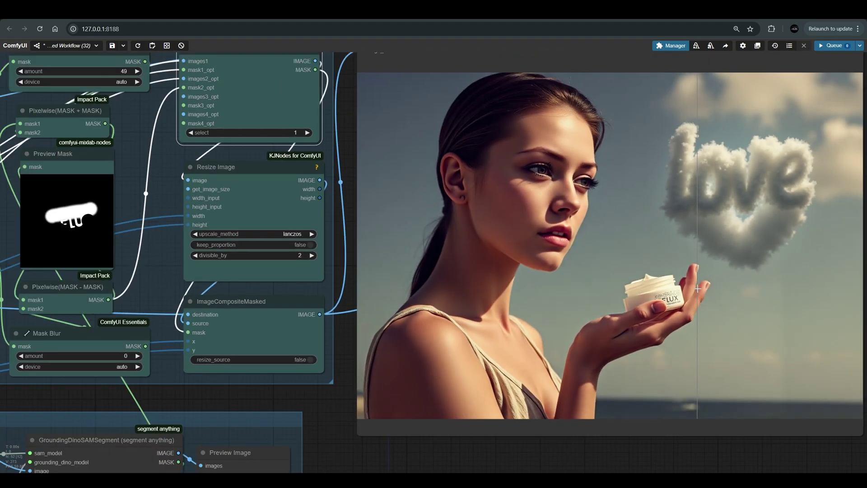
{"action": "scroll", "coordinate": [699, 288], "scroll_direction": "down", "scroll_amount": 5}
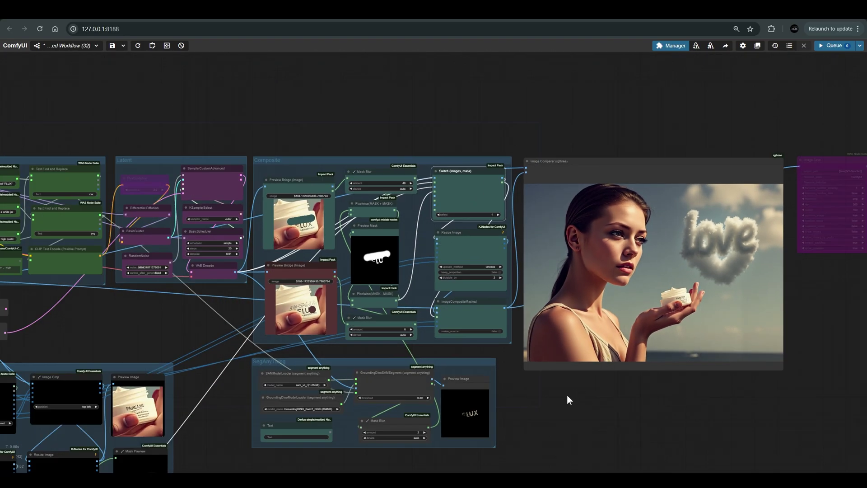
{"action": "left_click_drag", "start_coordinate": [562, 397], "coordinate": [684, 334]}
{"action": "scroll", "coordinate": [688, 335], "scroll_direction": "down", "scroll_amount": 5}
{"action": "scroll", "coordinate": [682, 337], "scroll_direction": "down", "scroll_amount": 2}
{"action": "scroll", "coordinate": [668, 352], "scroll_direction": "up", "scroll_amount": 4}
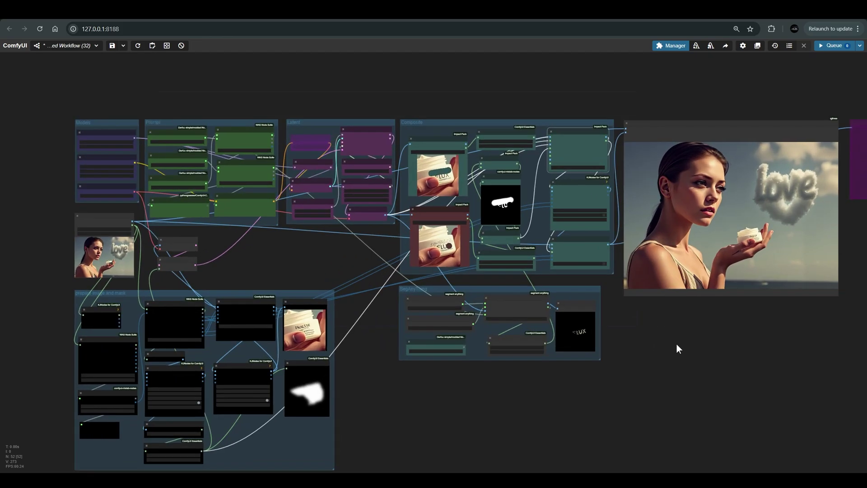
{"action": "left_click_drag", "start_coordinate": [665, 329], "coordinate": [635, 296]}
{"action": "scroll", "coordinate": [633, 295], "scroll_direction": "down", "scroll_amount": 1}
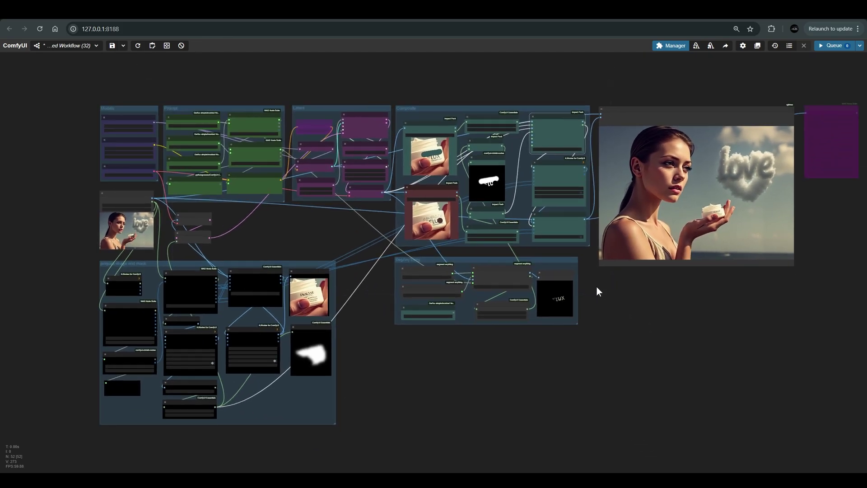
{"action": "left_click_drag", "start_coordinate": [597, 286], "coordinate": [606, 288]}
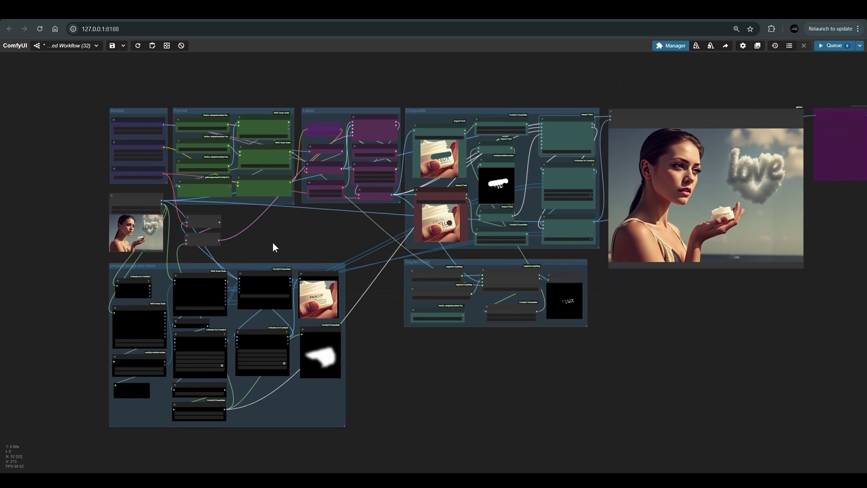
{"action": "scroll", "coordinate": [197, 417], "scroll_direction": "up", "scroll_amount": 8}
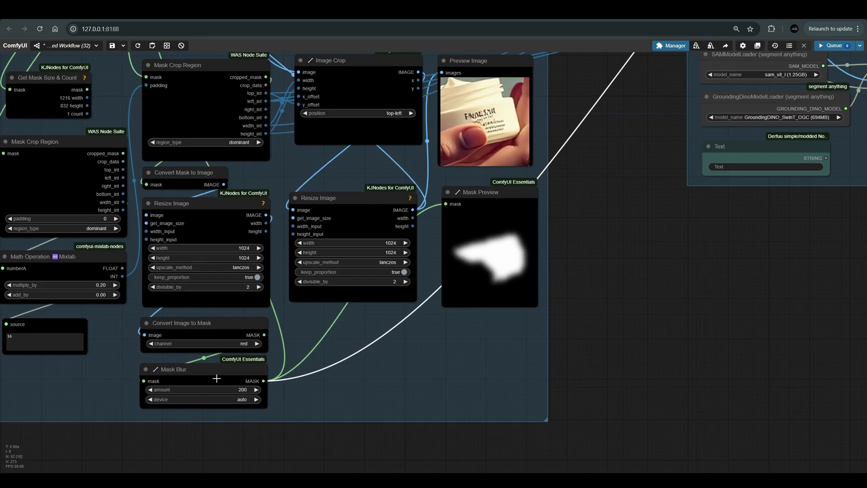
{"action": "left_click", "coordinate": [219, 369]}
{"action": "left_click_drag", "start_coordinate": [219, 370], "coordinate": [220, 374]}
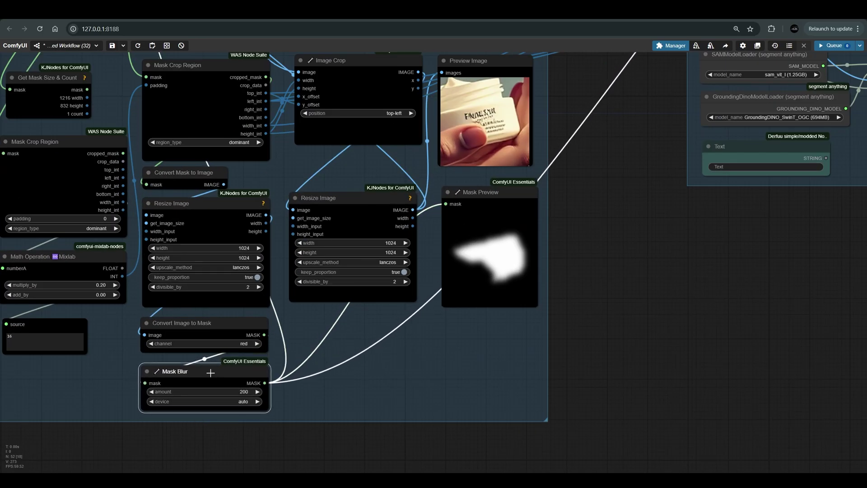
{"action": "scroll", "coordinate": [207, 378], "scroll_direction": "down", "scroll_amount": 4}
{"action": "scroll", "coordinate": [62, 222], "scroll_direction": "up", "scroll_amount": 5}
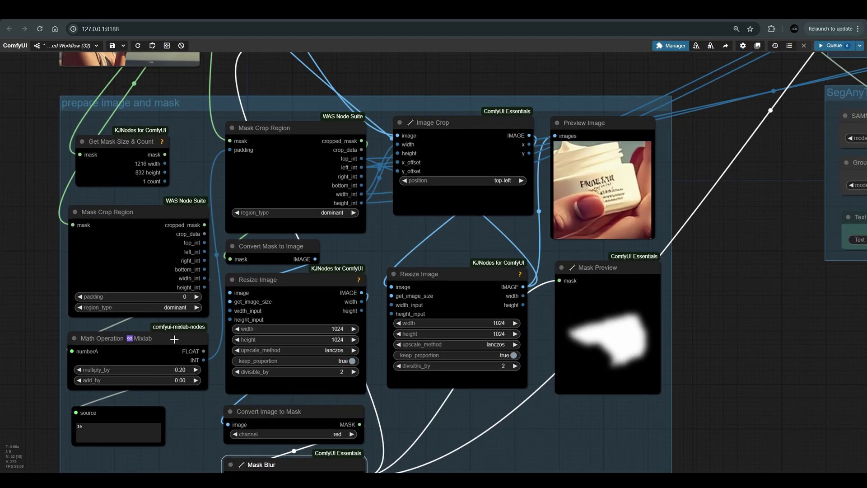
{"action": "left_click", "coordinate": [174, 339]}
{"action": "scroll", "coordinate": [177, 372], "scroll_direction": "down", "scroll_amount": 5}
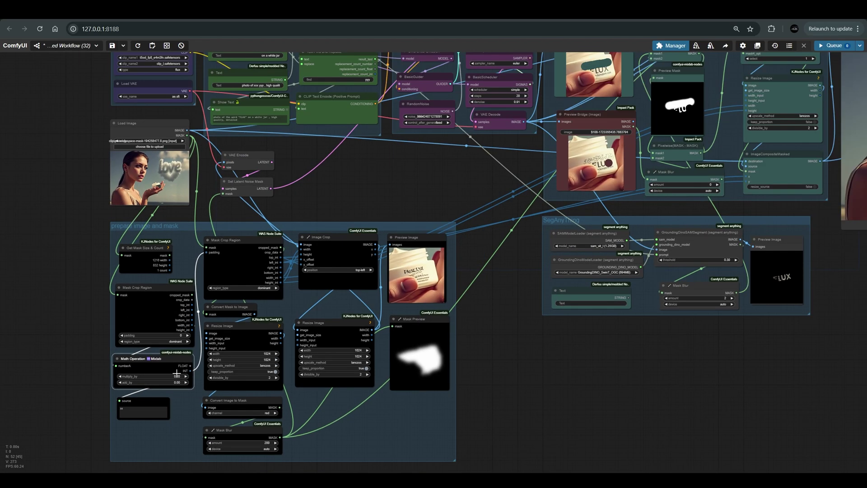
{"action": "scroll", "coordinate": [294, 241], "scroll_direction": "down", "scroll_amount": 3}
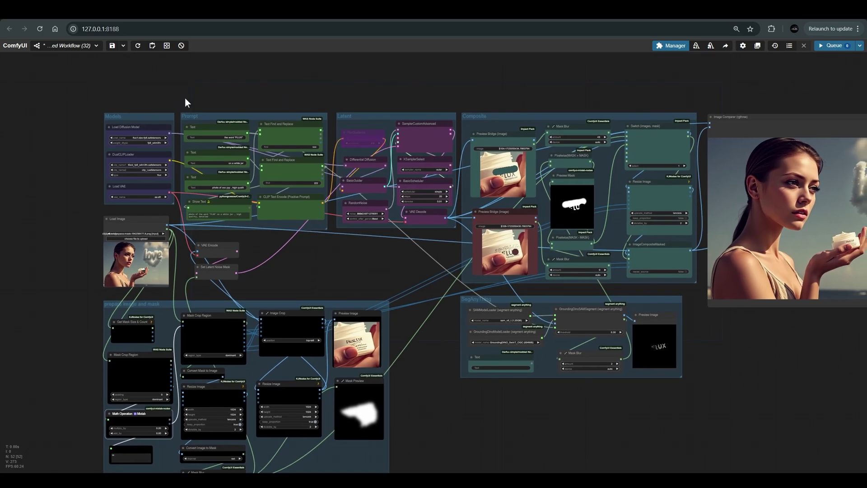
{"action": "scroll", "coordinate": [202, 138], "scroll_direction": "up", "scroll_amount": 8}
{"action": "left_click", "coordinate": [247, 135]}
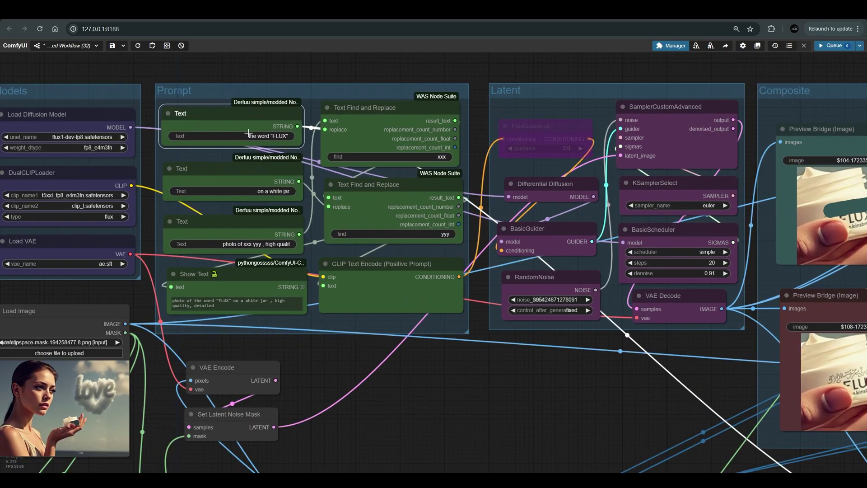
{"action": "left_click", "coordinate": [242, 168]}
{"action": "scroll", "coordinate": [242, 168], "scroll_direction": "down", "scroll_amount": 3}
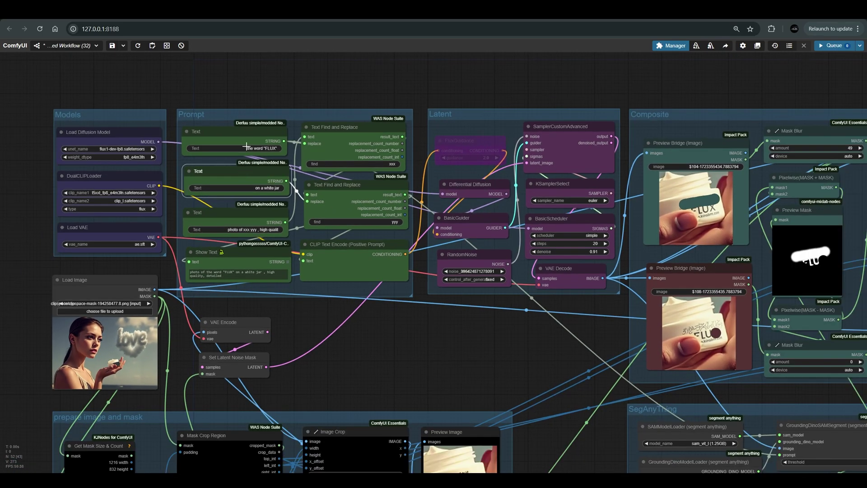
{"action": "scroll", "coordinate": [247, 142], "scroll_direction": "down", "scroll_amount": 3}
{"action": "scroll", "coordinate": [423, 171], "scroll_direction": "up", "scroll_amount": 6}
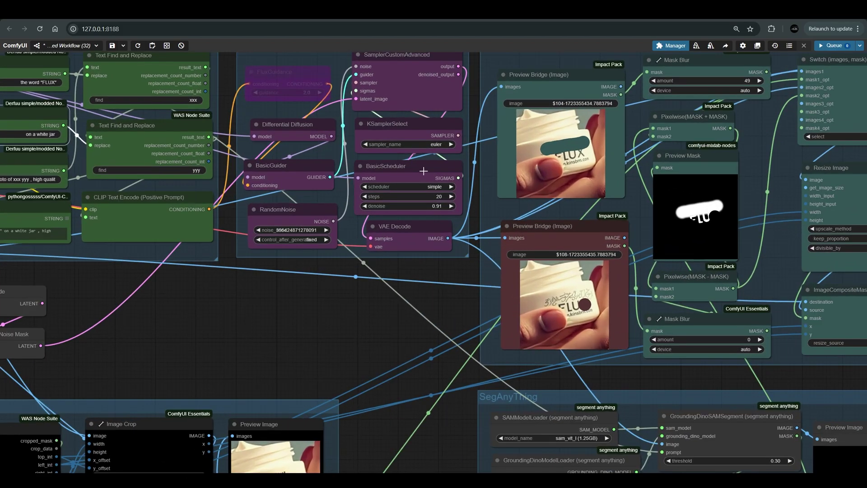
{"action": "left_click", "coordinate": [433, 206]}
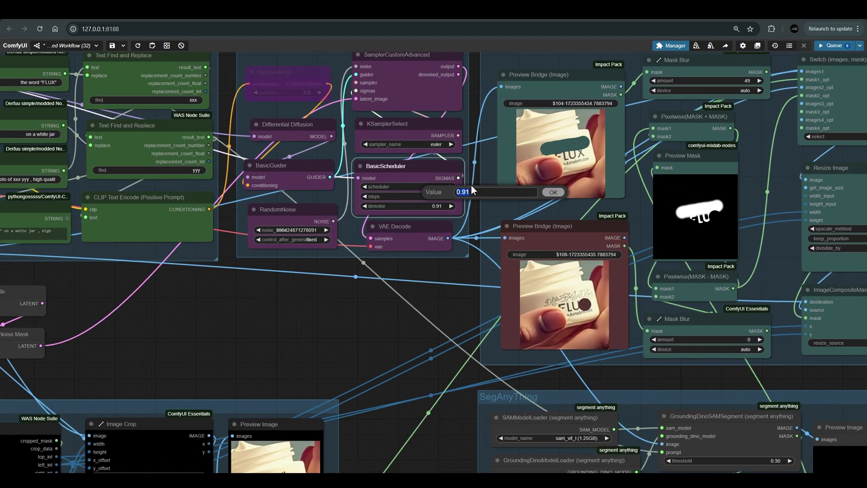
{"action": "left_click", "coordinate": [554, 193]}
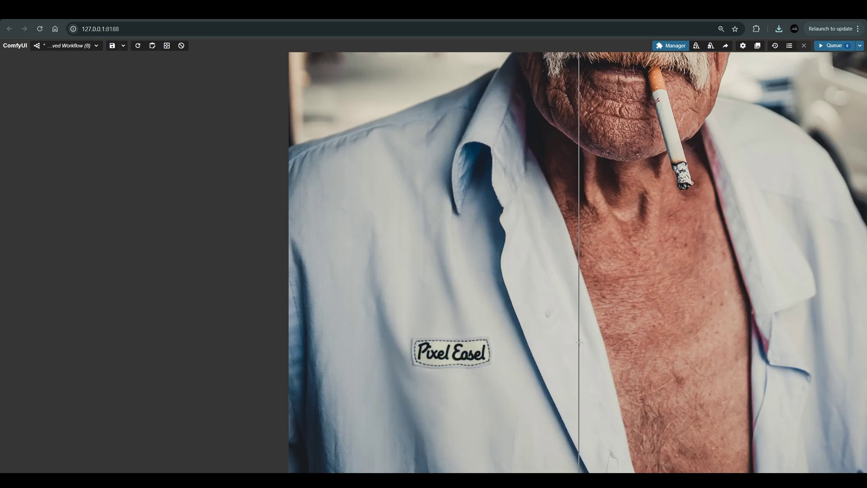
Zoom out to show the Image Comparer result with the Pixel Easel shirt patch
{"action": "scroll", "coordinate": [579, 342], "scroll_direction": "down", "scroll_amount": 10}
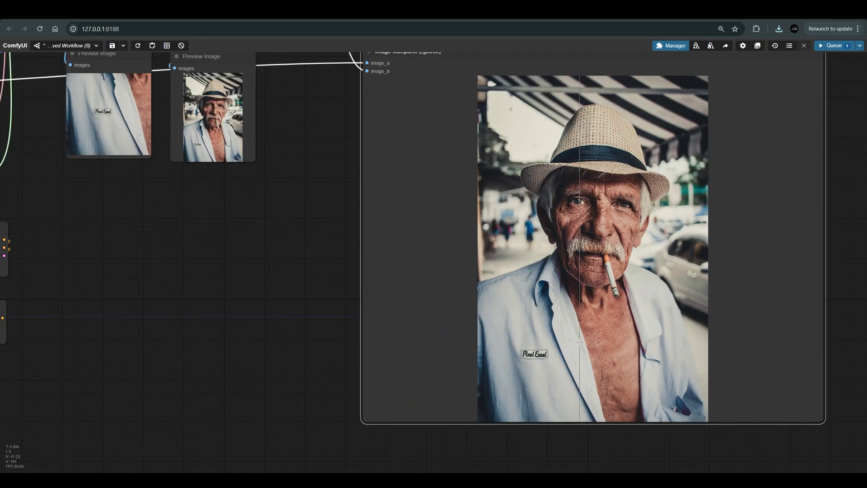